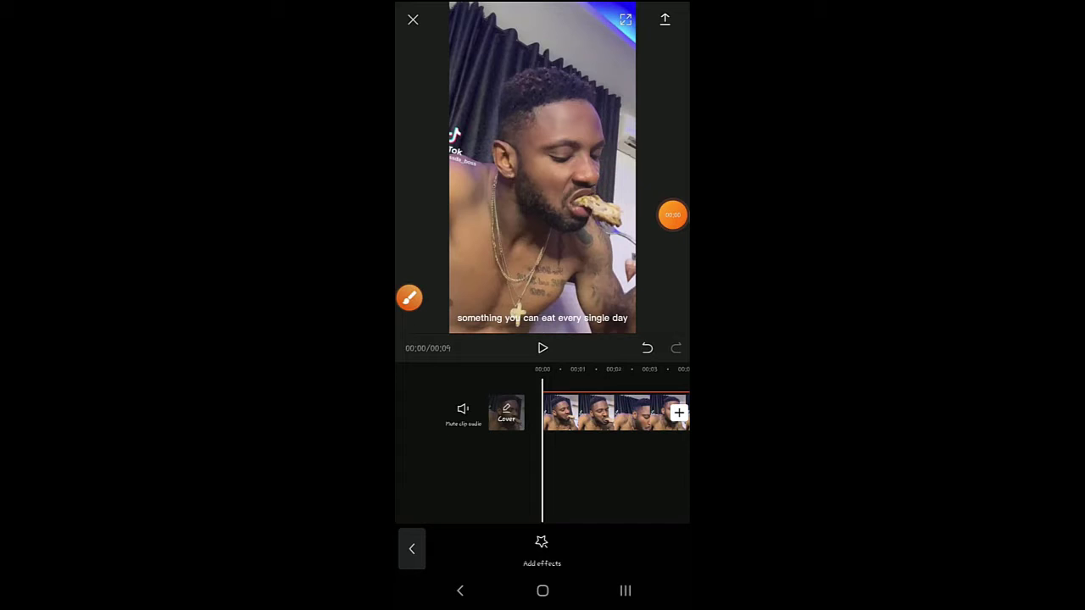
Scrub to the end of the 9-second video and select a caption clip on the text track
drag(613, 444, 547, 362)
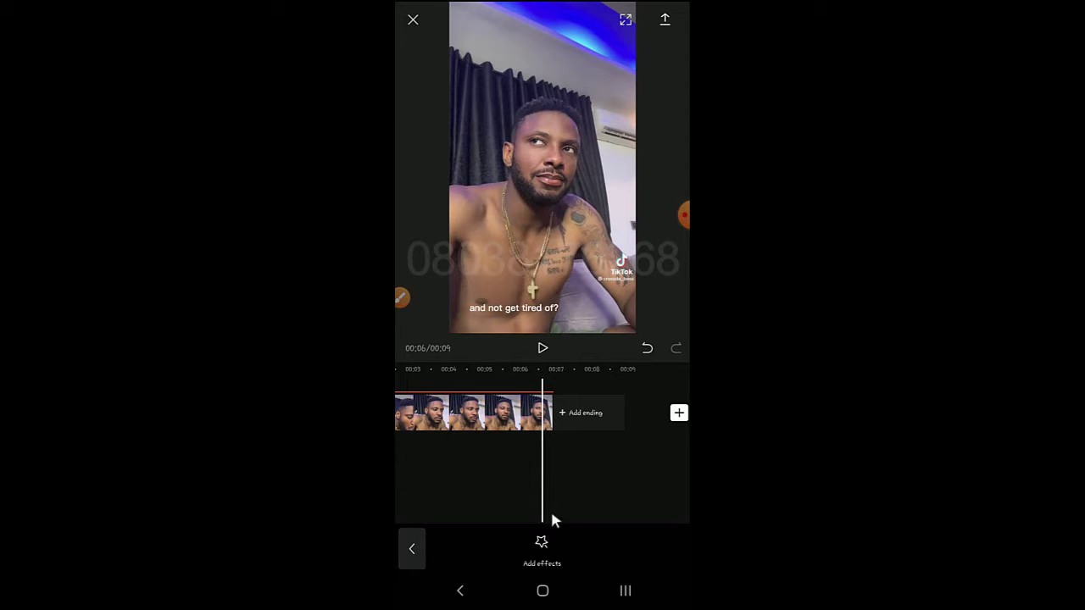
click(530, 413)
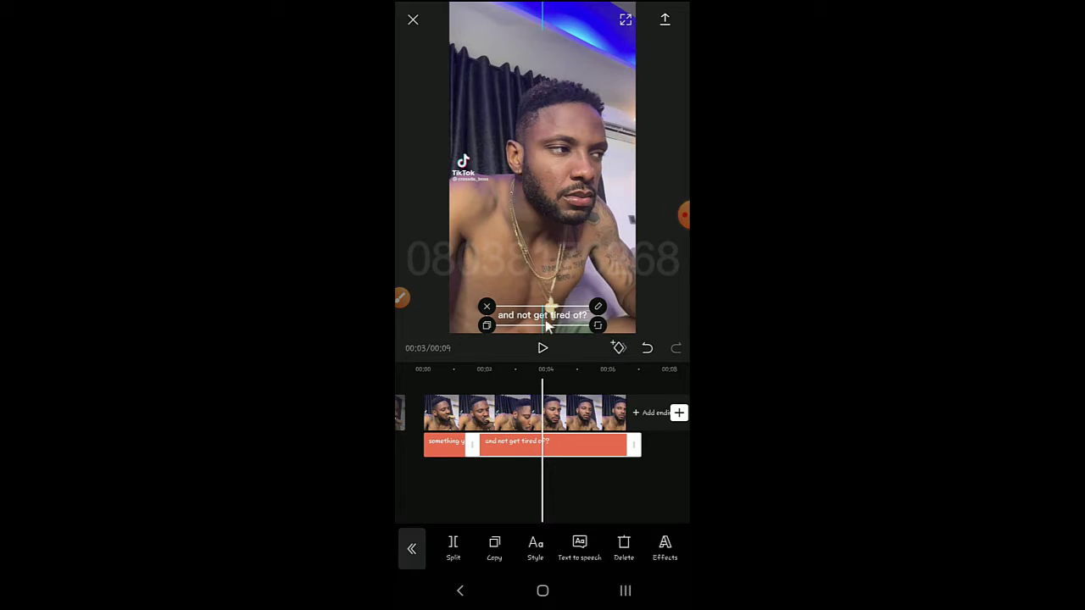
Add a position keyframe at 00:00 to the caption 'something you can eat every single day'
drag(456, 509, 588, 478)
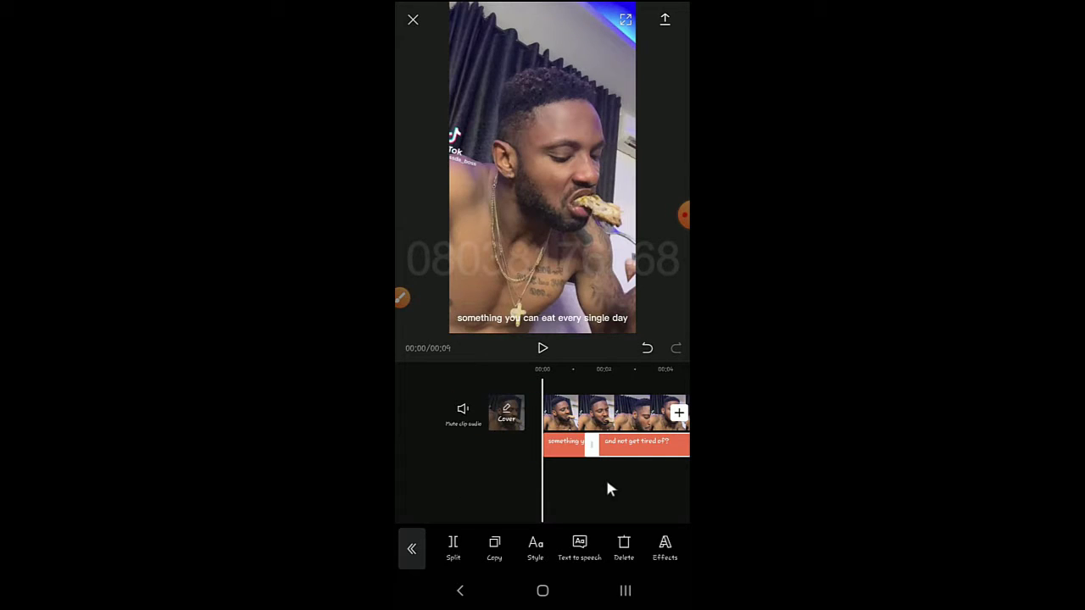
click(556, 445)
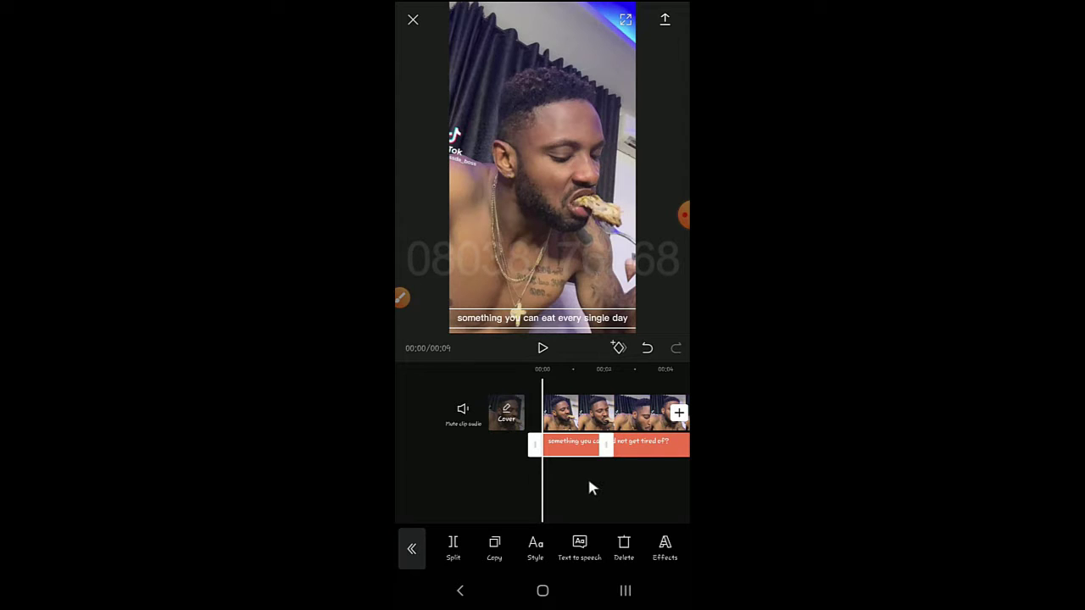
click(625, 347)
A moment past 00:00, raise the first caption slightly to create its second keyframe
drag(598, 473, 590, 475)
drag(540, 320, 541, 308)
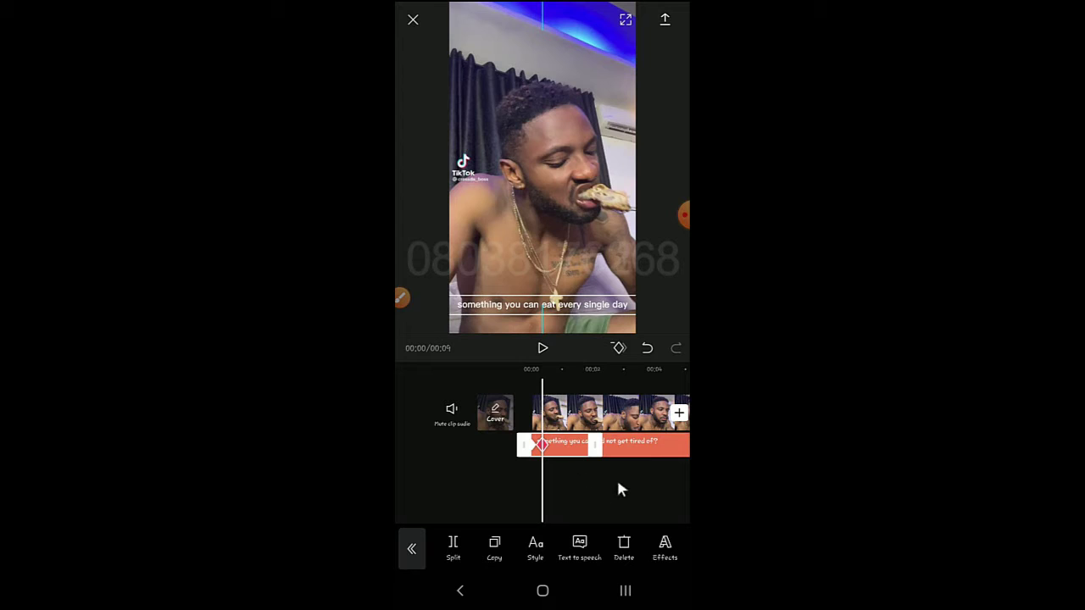
Keyframe the first caption moving up-left, higher, down-right, then down-left, and return to 00:00
drag(614, 484, 604, 488)
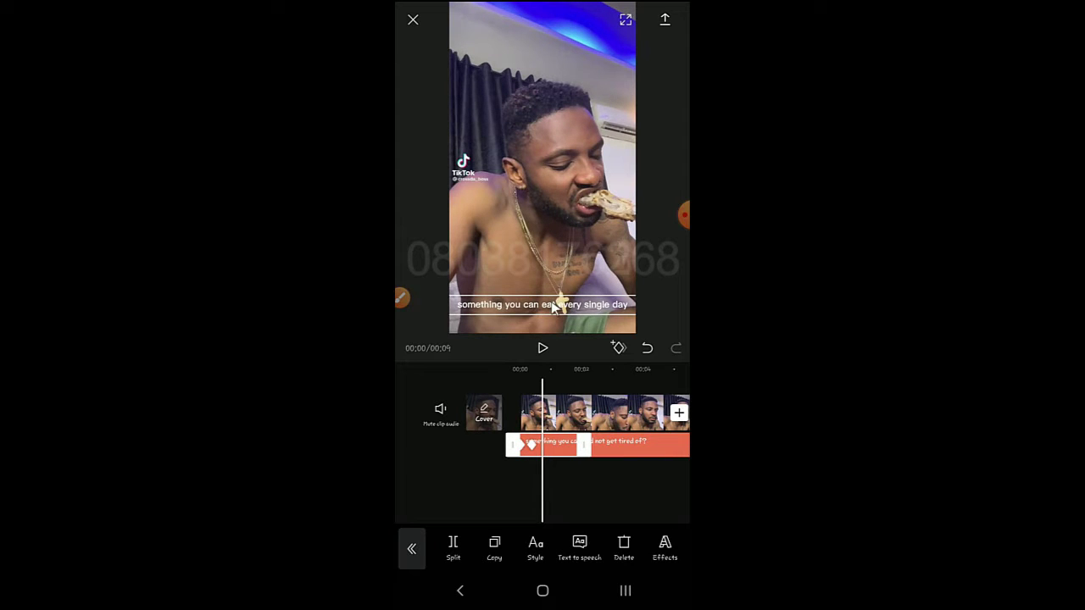
drag(547, 301, 514, 273)
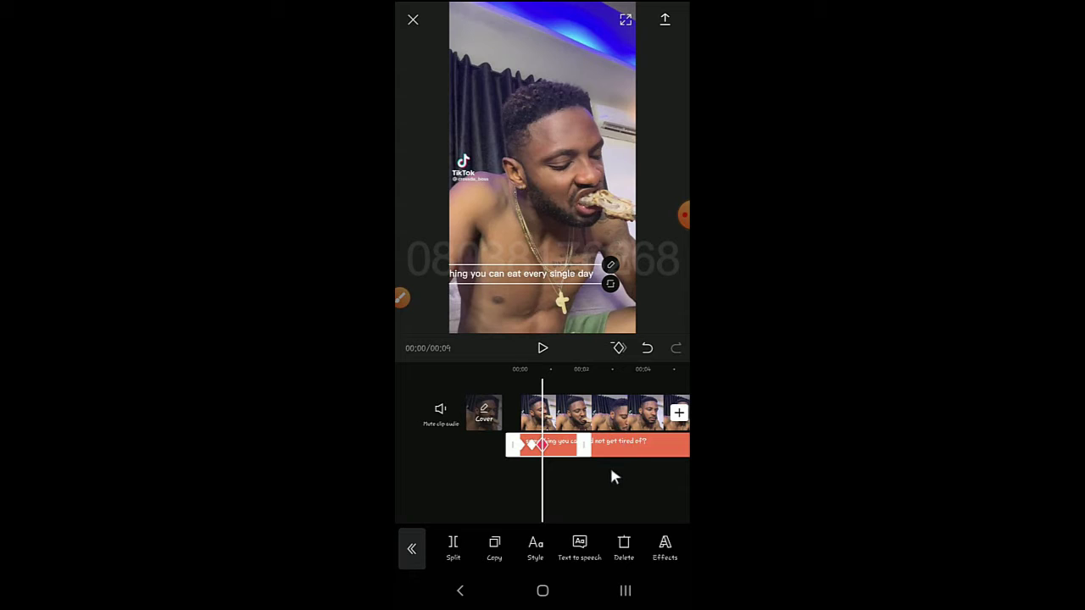
drag(604, 487, 596, 483)
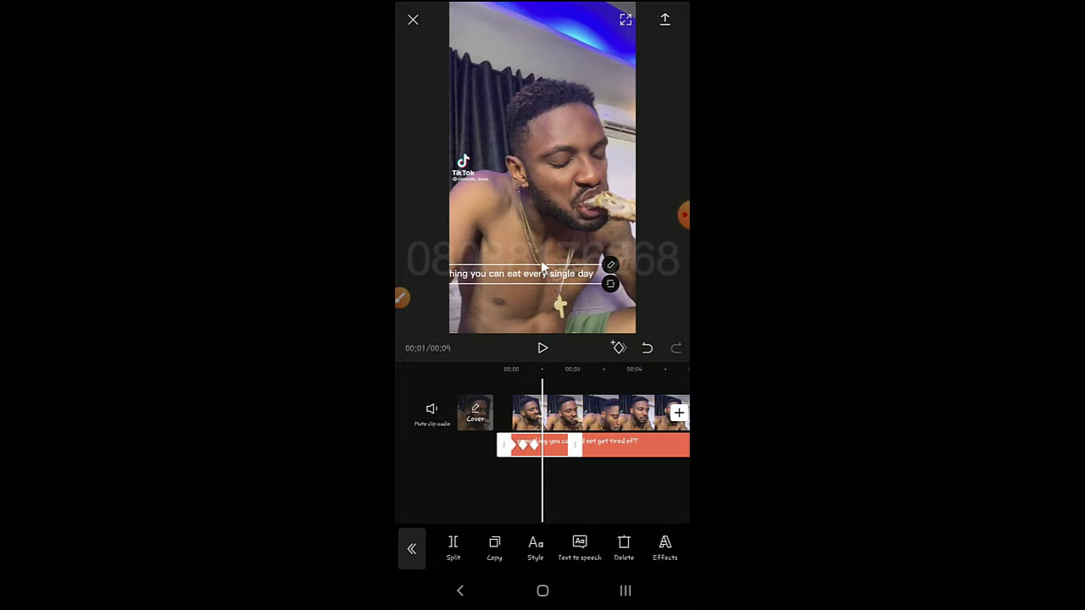
drag(514, 282, 543, 234)
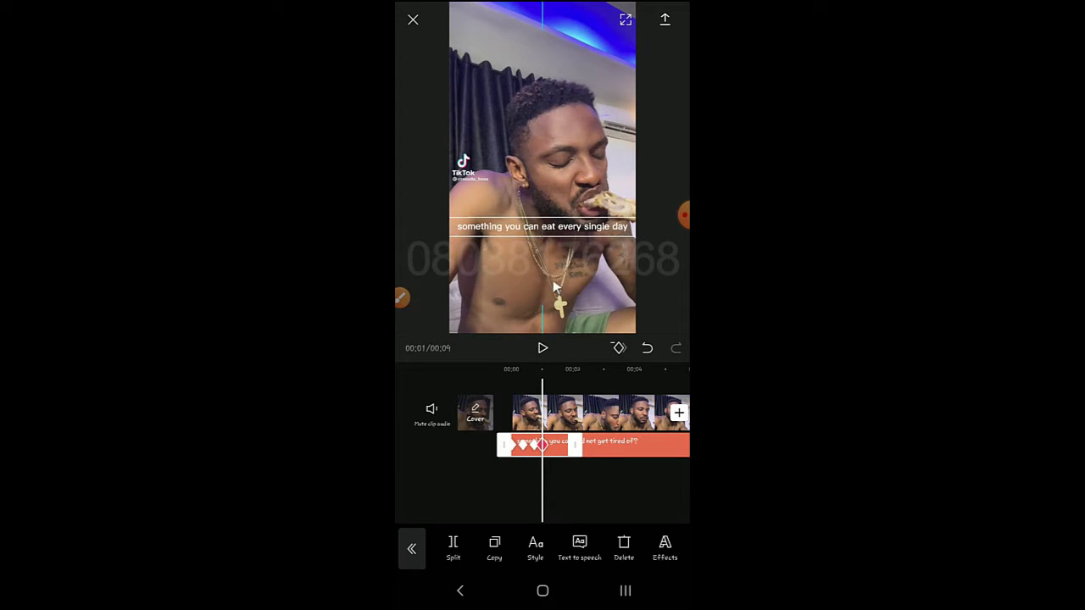
drag(616, 481, 604, 485)
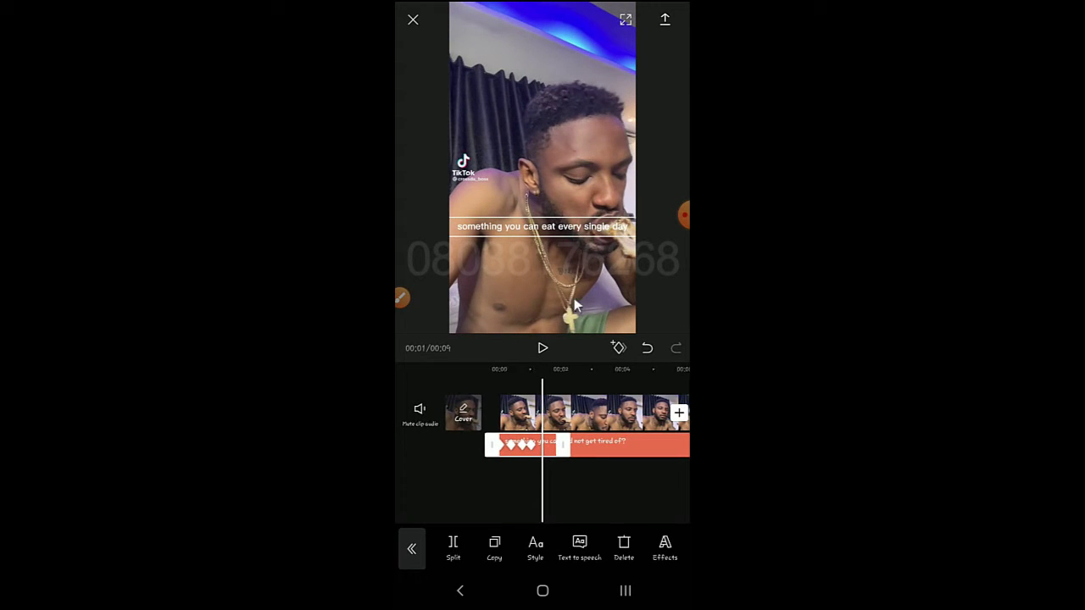
drag(550, 233, 593, 278)
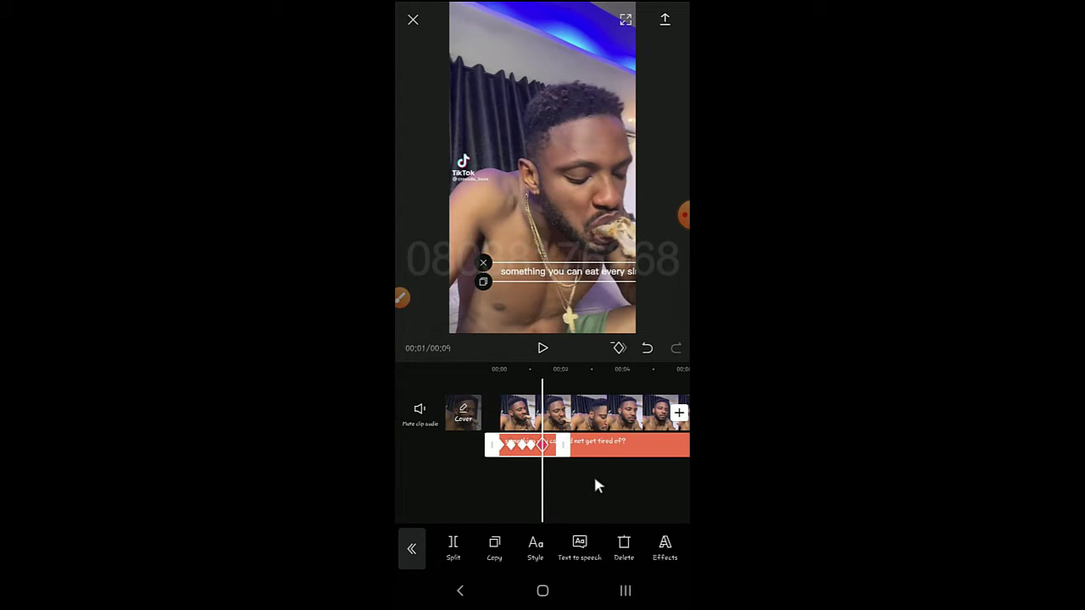
drag(595, 480, 586, 480)
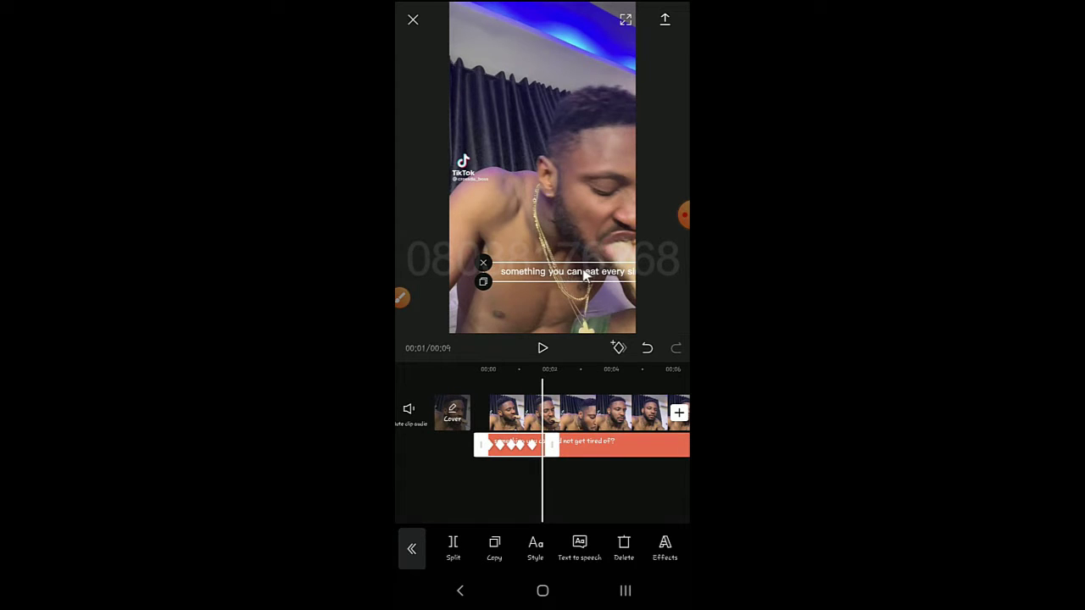
drag(585, 275, 546, 315)
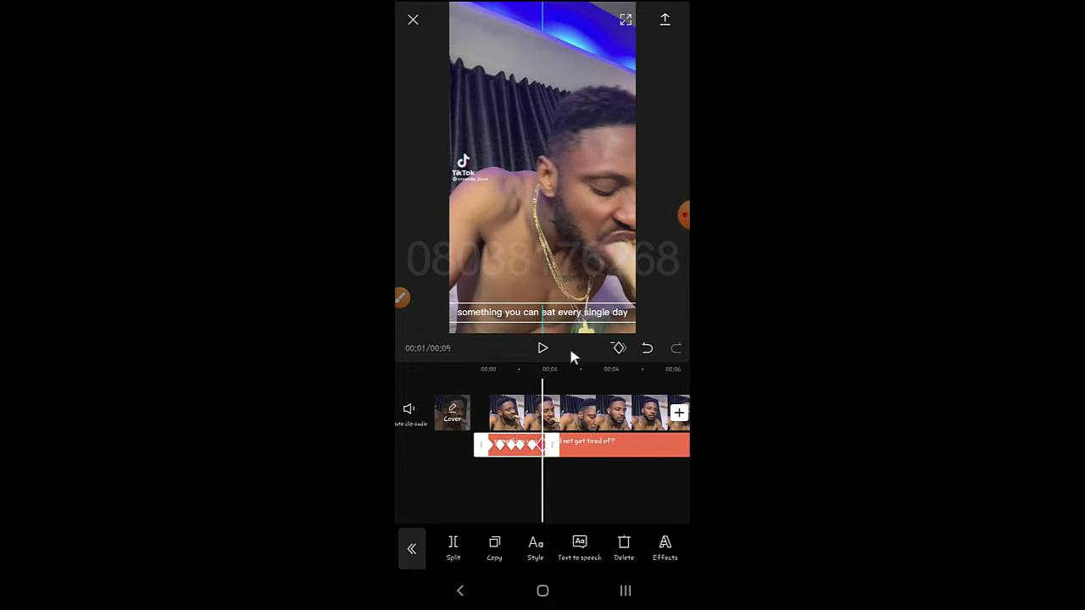
drag(576, 480, 659, 476)
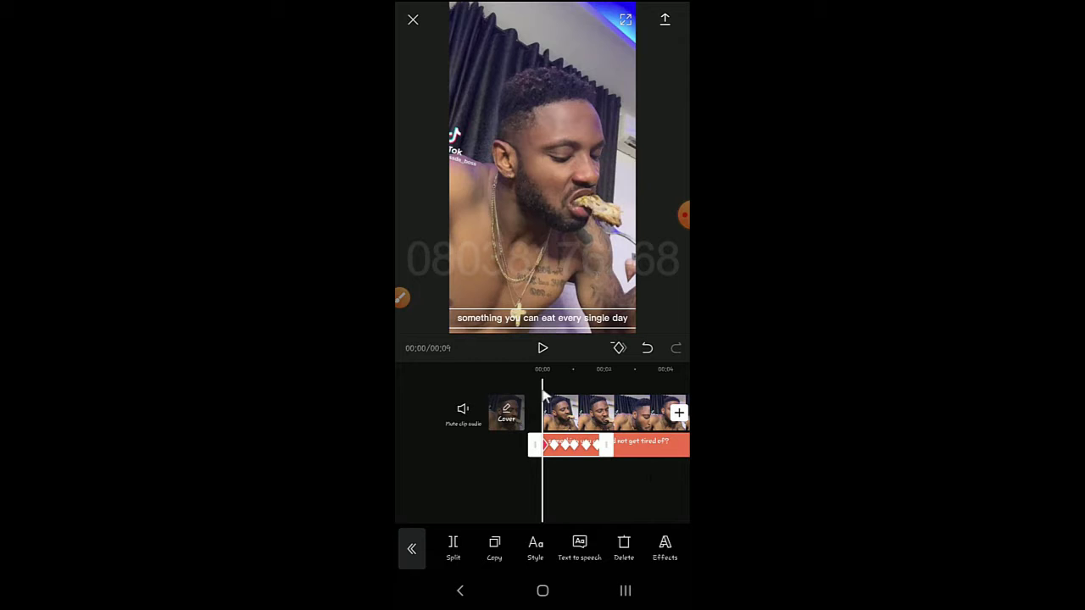
click(541, 347)
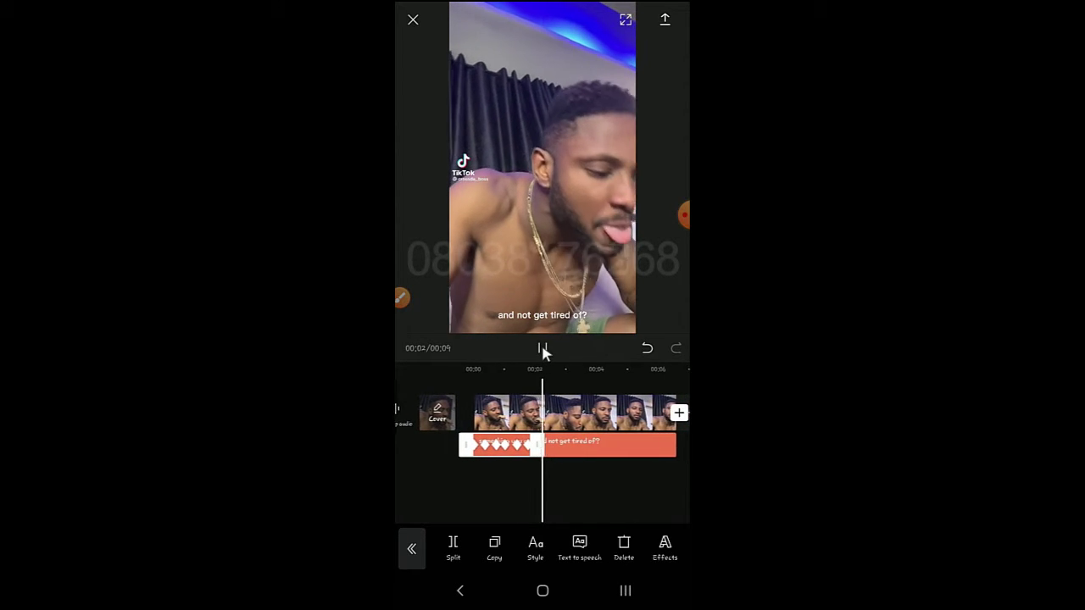
click(543, 348)
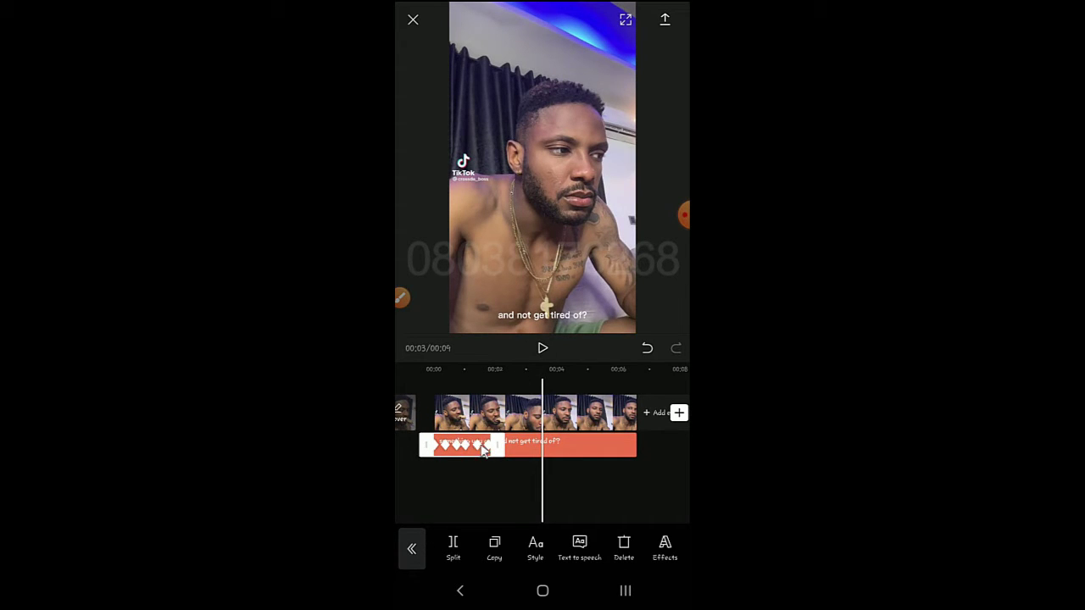
drag(499, 499, 554, 494)
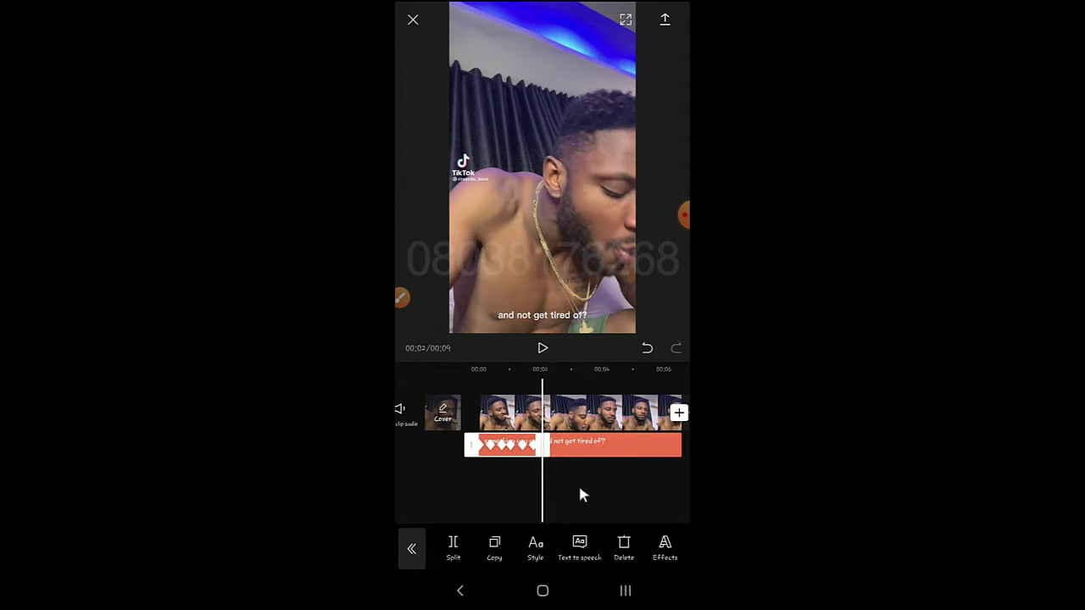
mouse_move(578, 482)
mouse_down()
mouse_move(564, 484)
mouse_move(575, 479)
mouse_up()
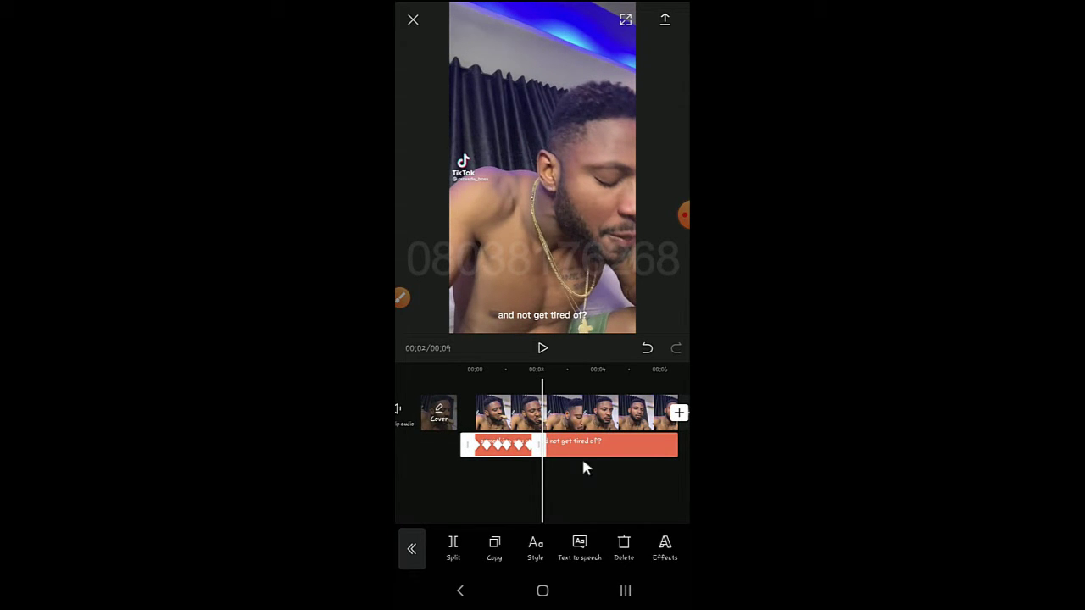
Add a first position keyframe to 'and not get tired of?' at 00:01, then scrub to 00:02
click(584, 453)
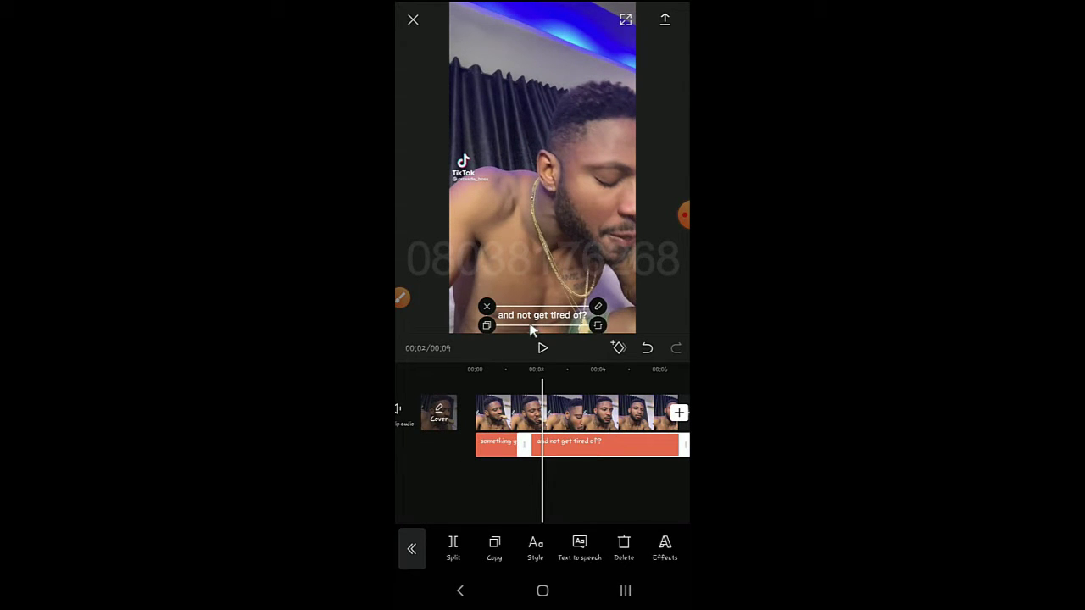
mouse_move(565, 491)
mouse_down()
mouse_move(576, 486)
mouse_move(545, 486)
mouse_move(560, 473)
mouse_up()
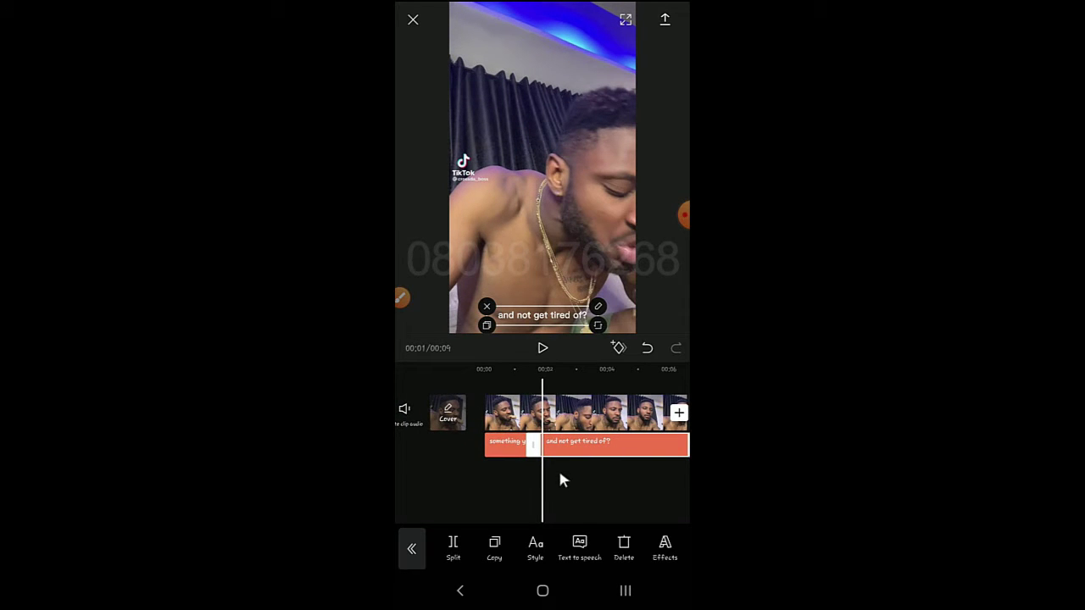
click(618, 348)
drag(618, 477, 611, 480)
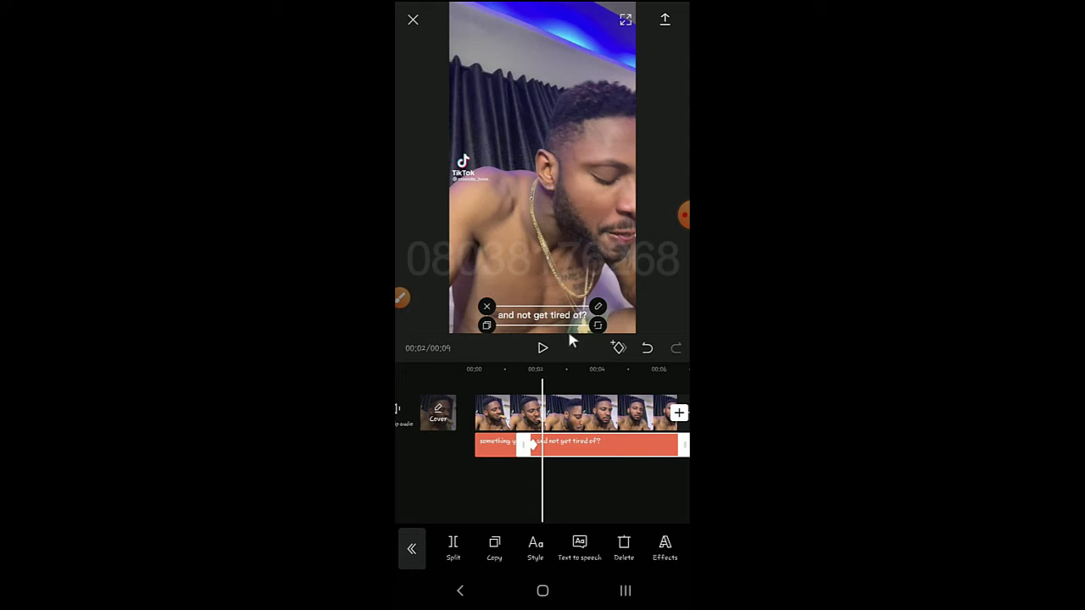
Keyframe the second caption moving up-left, higher, then up and right through about 00:03
drag(559, 317, 531, 312)
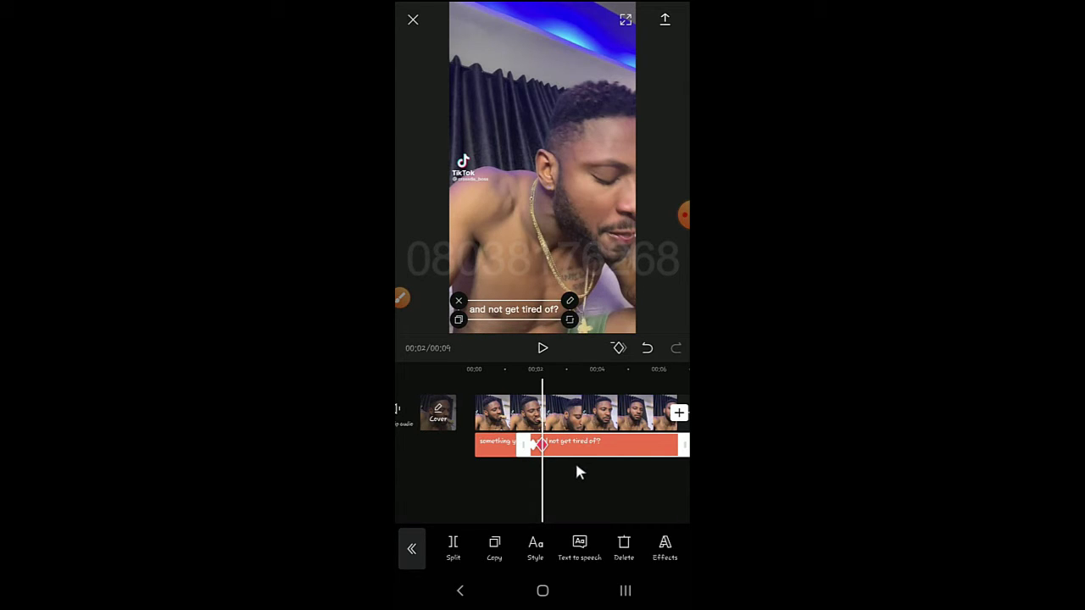
drag(573, 467, 567, 468)
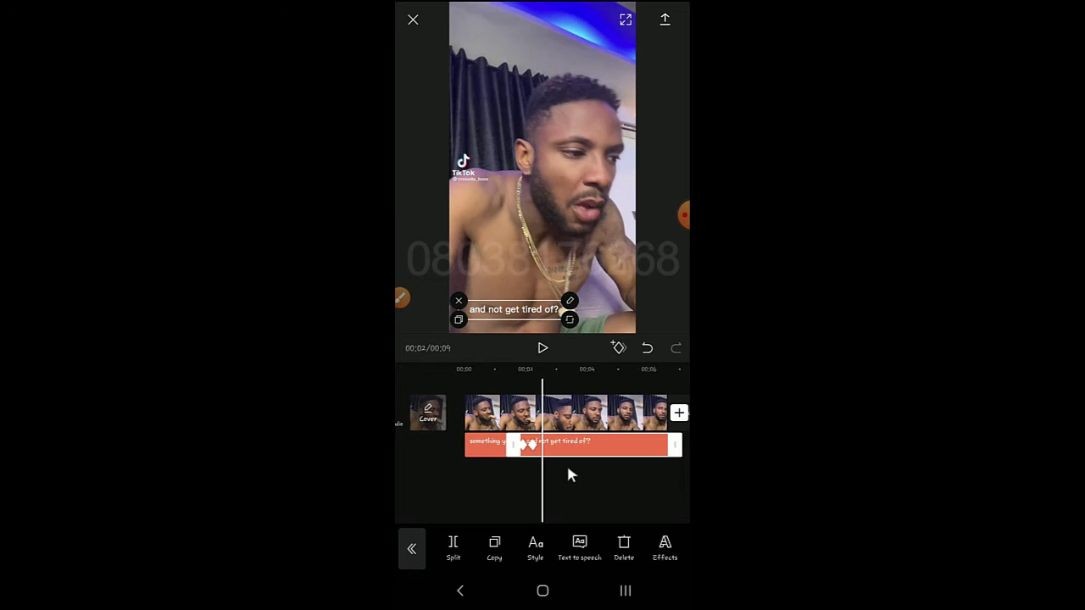
drag(497, 308, 492, 286)
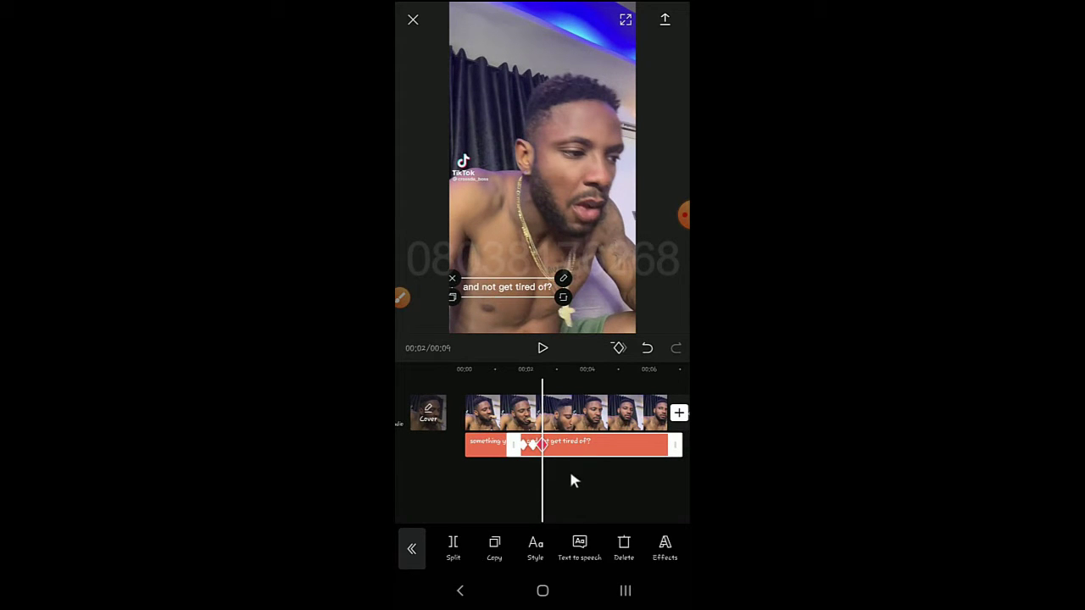
drag(570, 474, 566, 475)
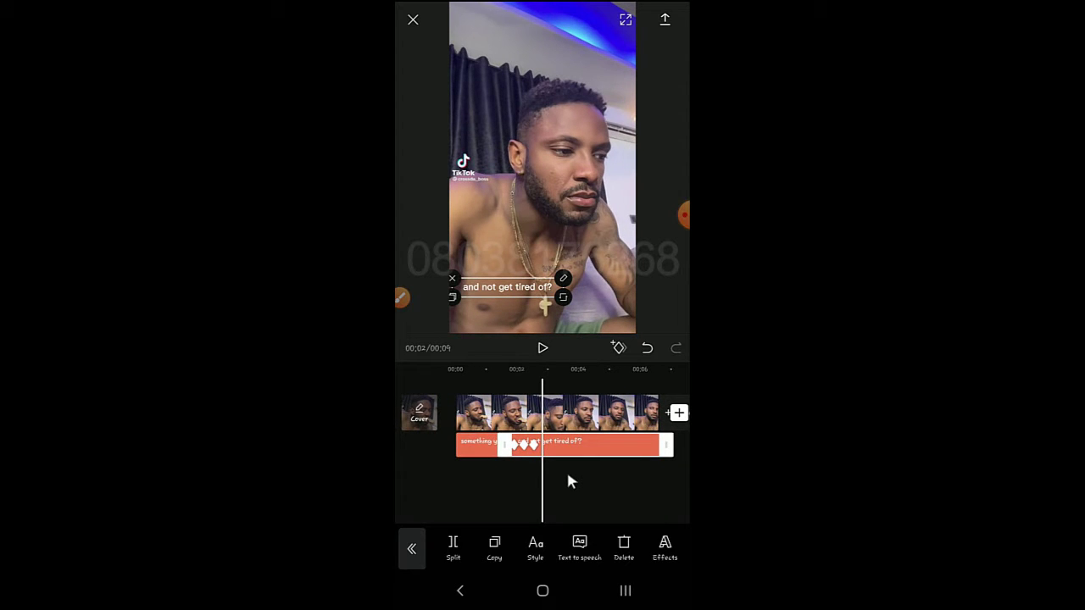
drag(515, 294, 526, 279)
drag(623, 483, 611, 483)
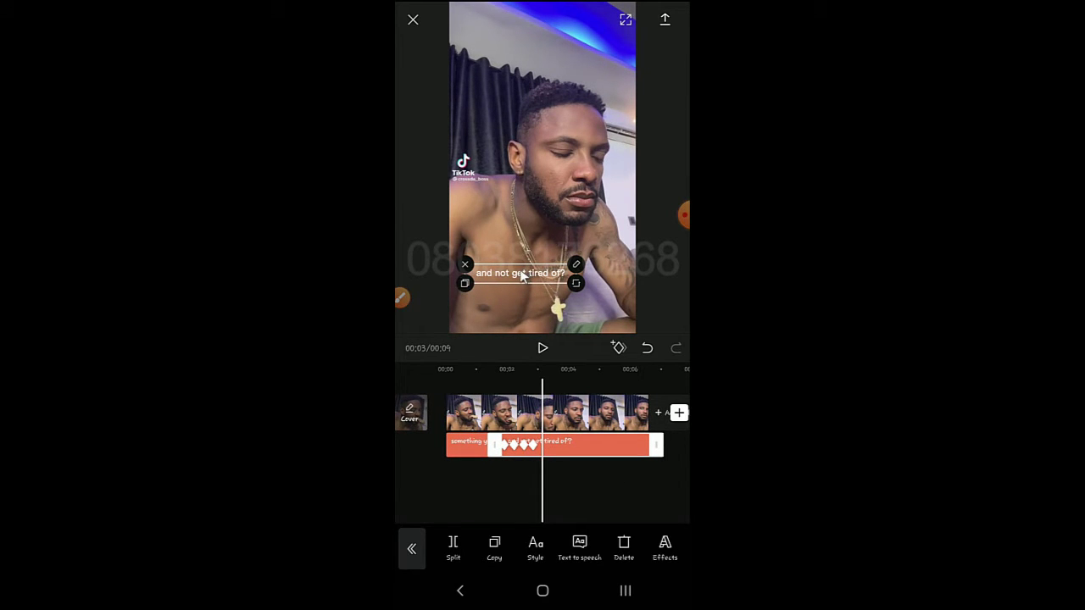
drag(522, 276, 541, 268)
Keyframe the second caption shifting right, then right and down, then further down
drag(634, 475, 625, 478)
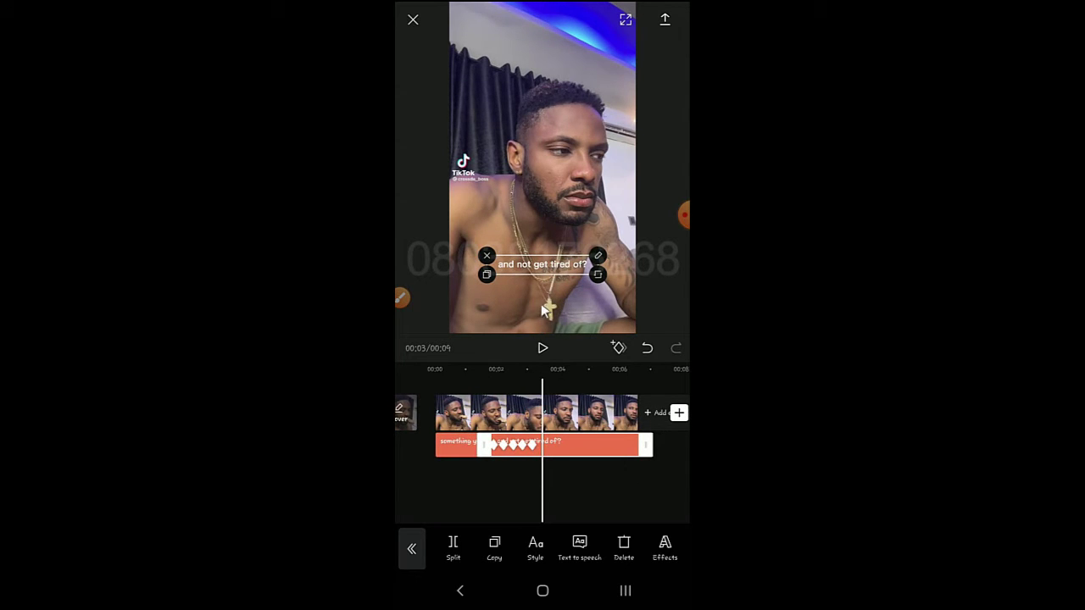
drag(559, 263, 593, 267)
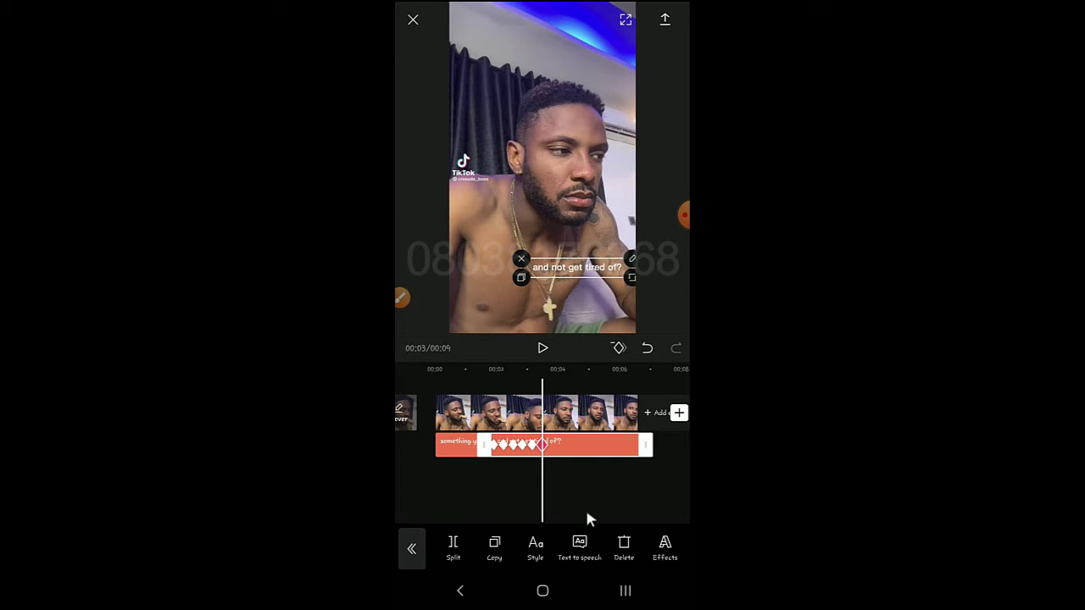
drag(590, 481, 579, 487)
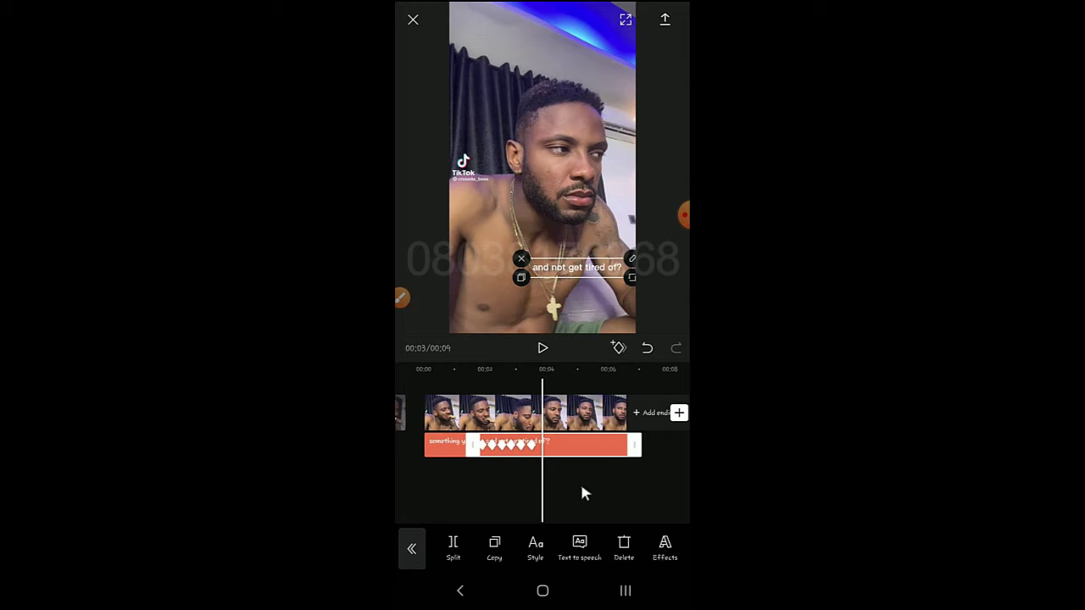
drag(581, 268, 600, 287)
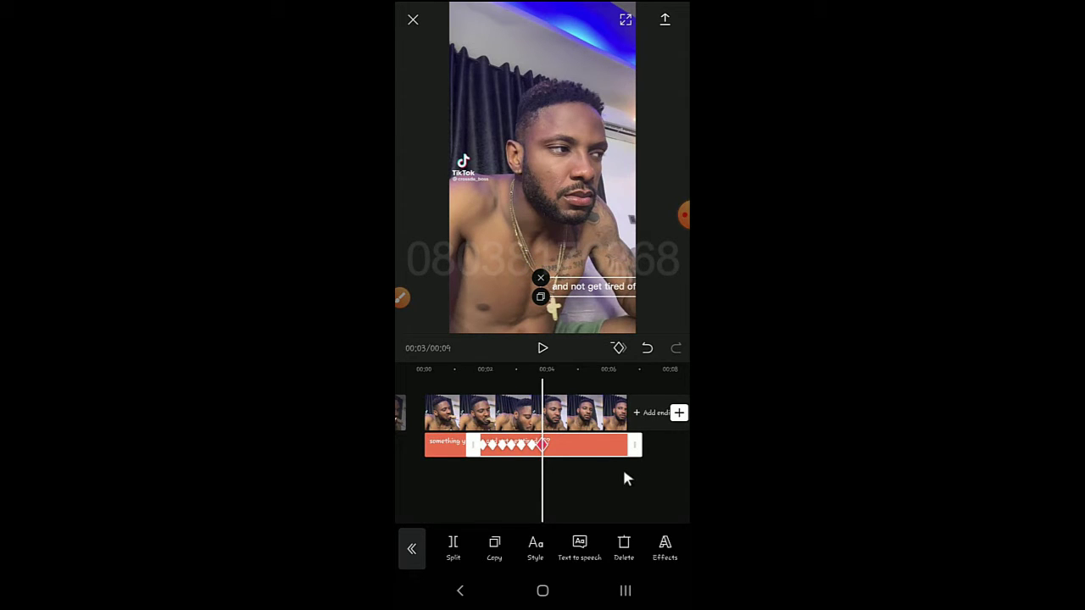
drag(618, 475, 612, 474)
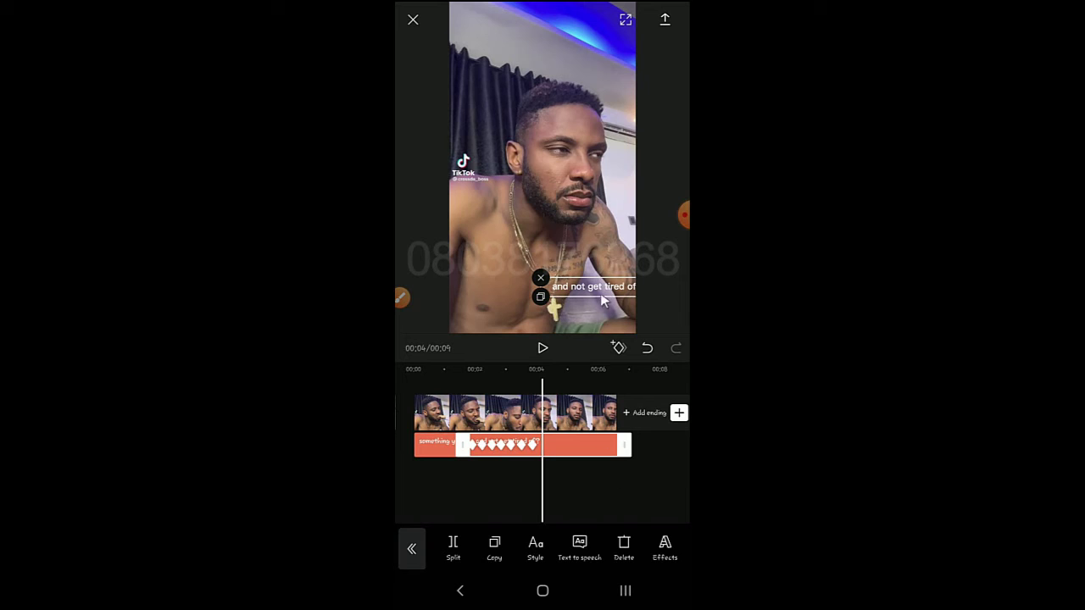
drag(604, 298, 605, 306)
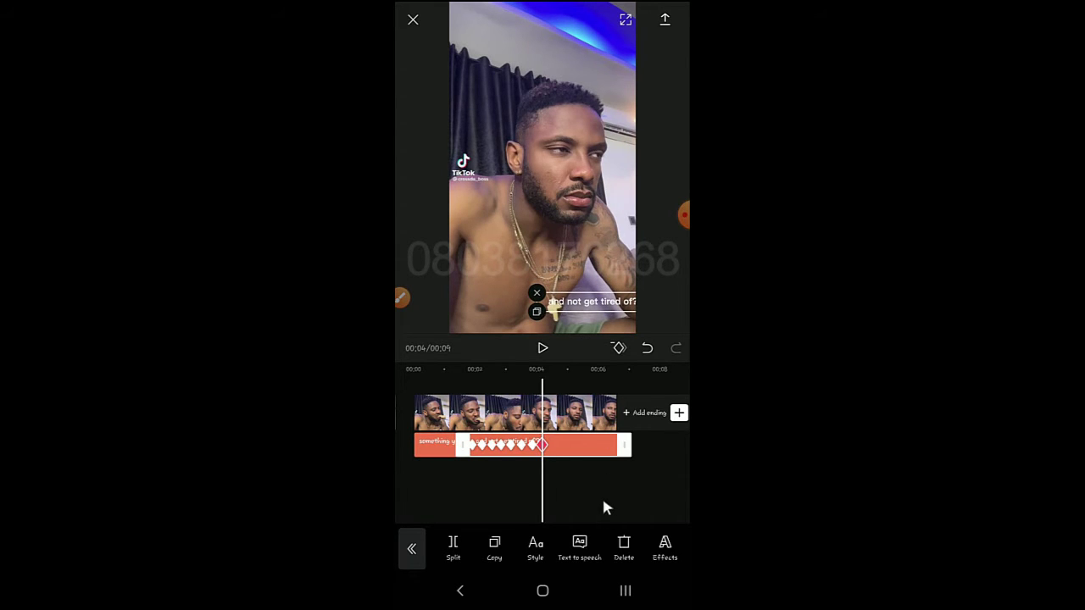
Keyframe the caption lower and leftward through about 00:06, then return the playhead to the start
drag(606, 507, 596, 506)
drag(604, 307, 597, 317)
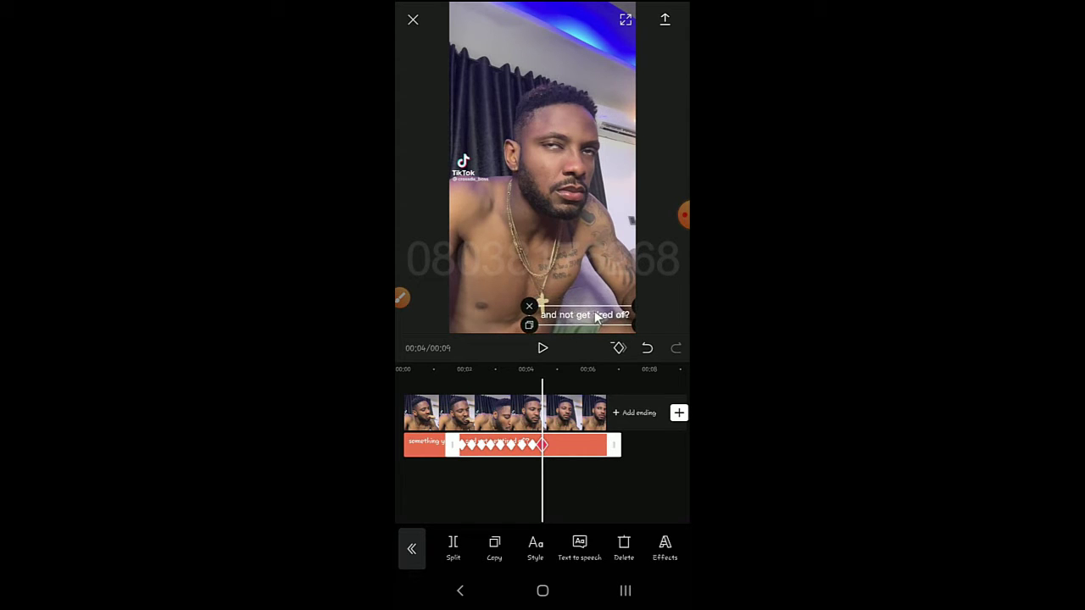
drag(617, 463, 609, 464)
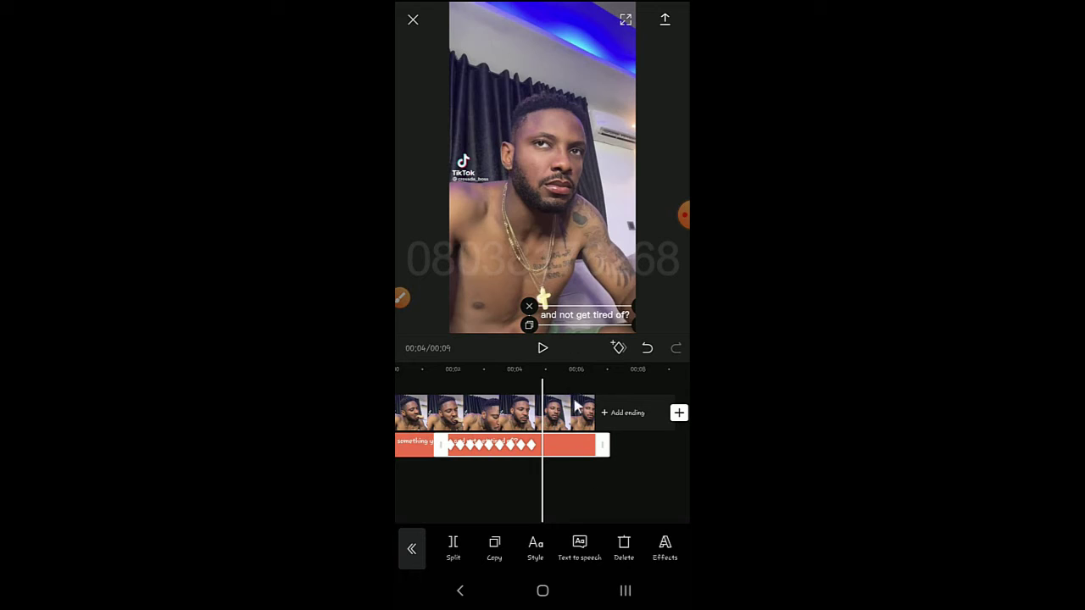
drag(568, 316, 553, 319)
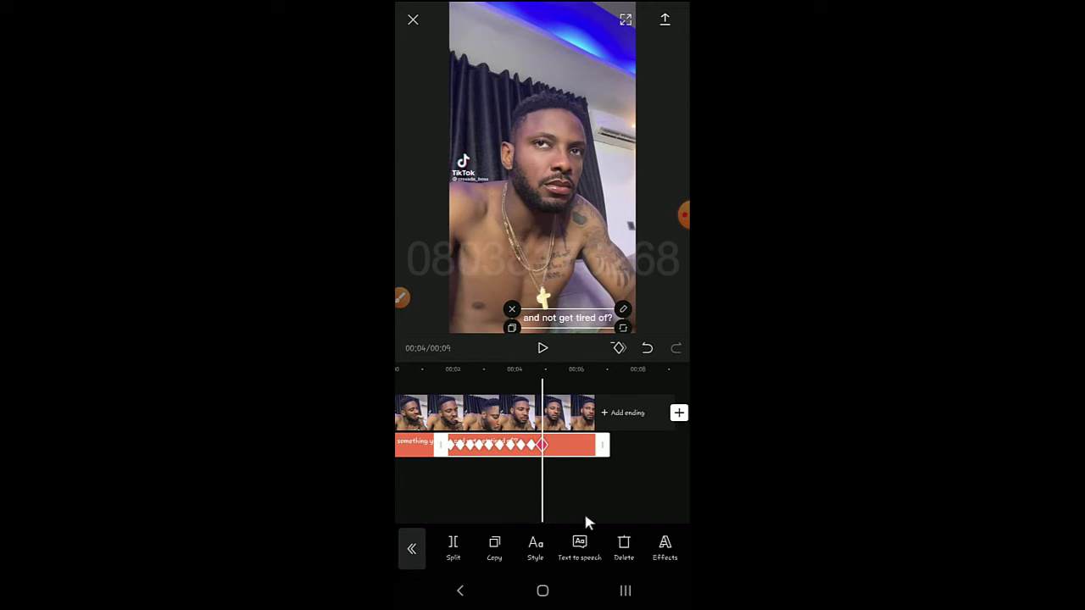
mouse_move(587, 492)
mouse_down()
mouse_move(577, 492)
mouse_move(584, 481)
mouse_up()
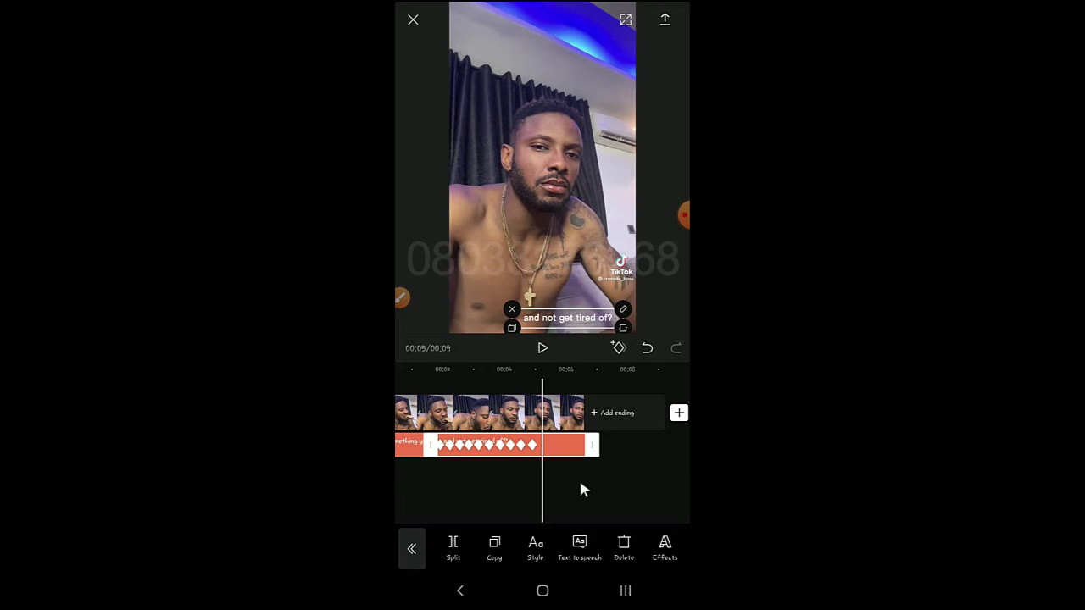
drag(581, 489, 556, 489)
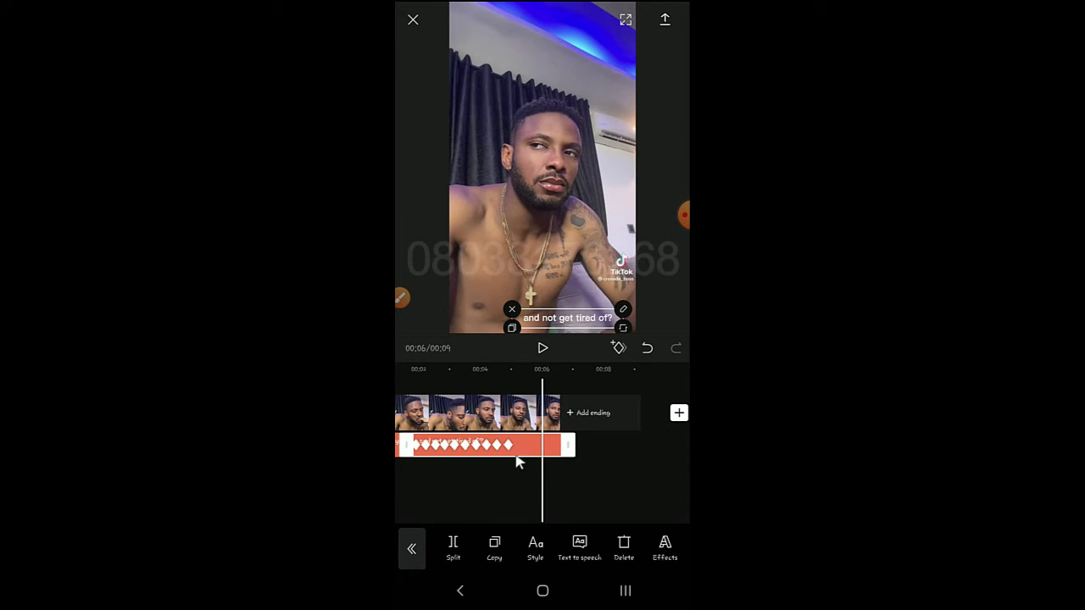
mouse_move(584, 322)
mouse_down()
mouse_move(575, 317)
mouse_move(570, 328)
mouse_up()
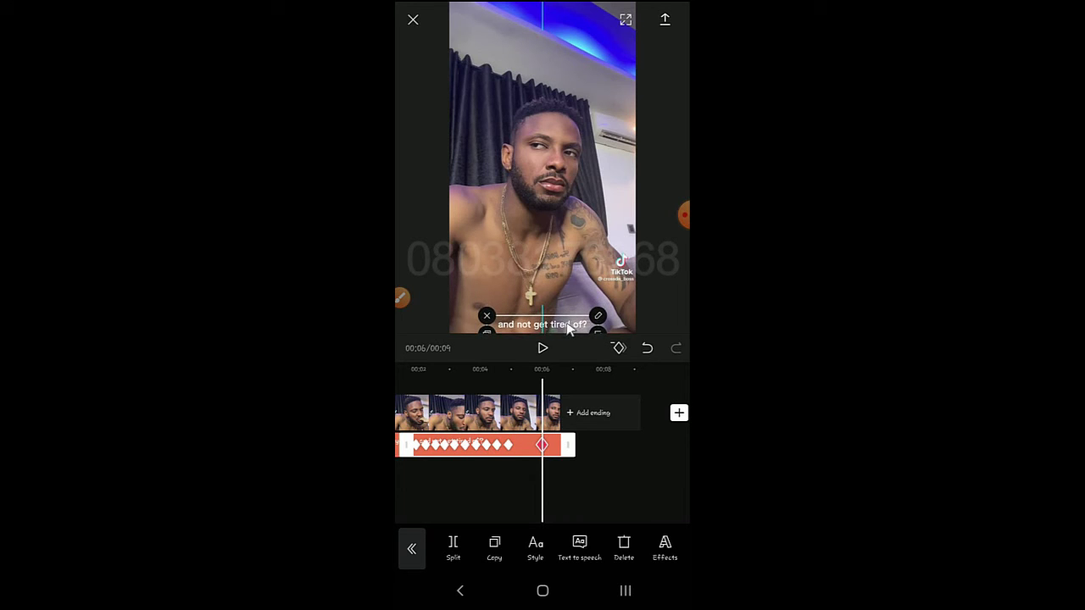
drag(447, 502, 654, 479)
click(543, 347)
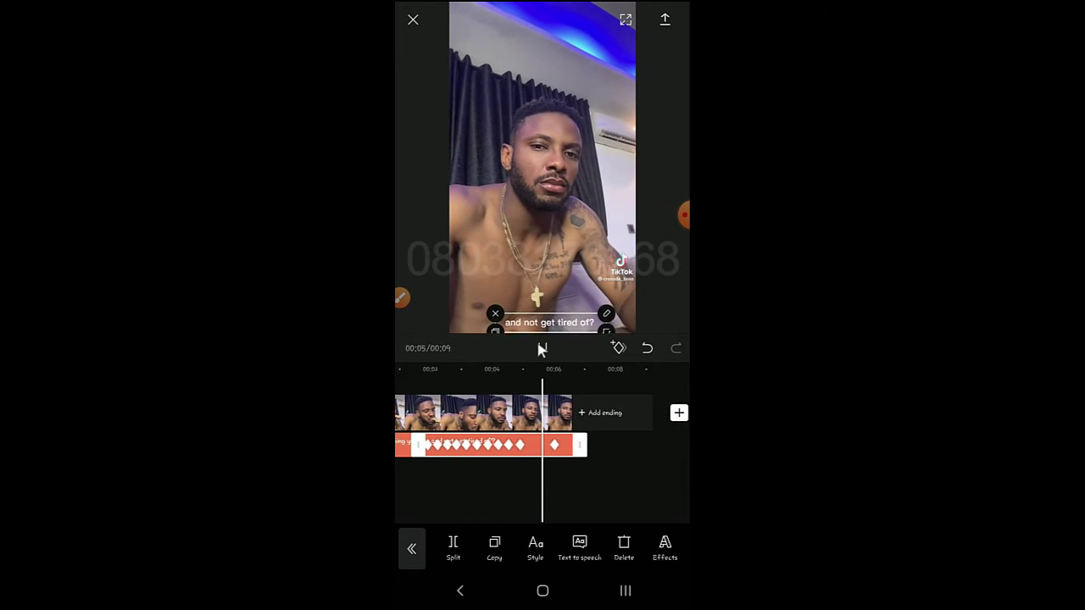
click(542, 348)
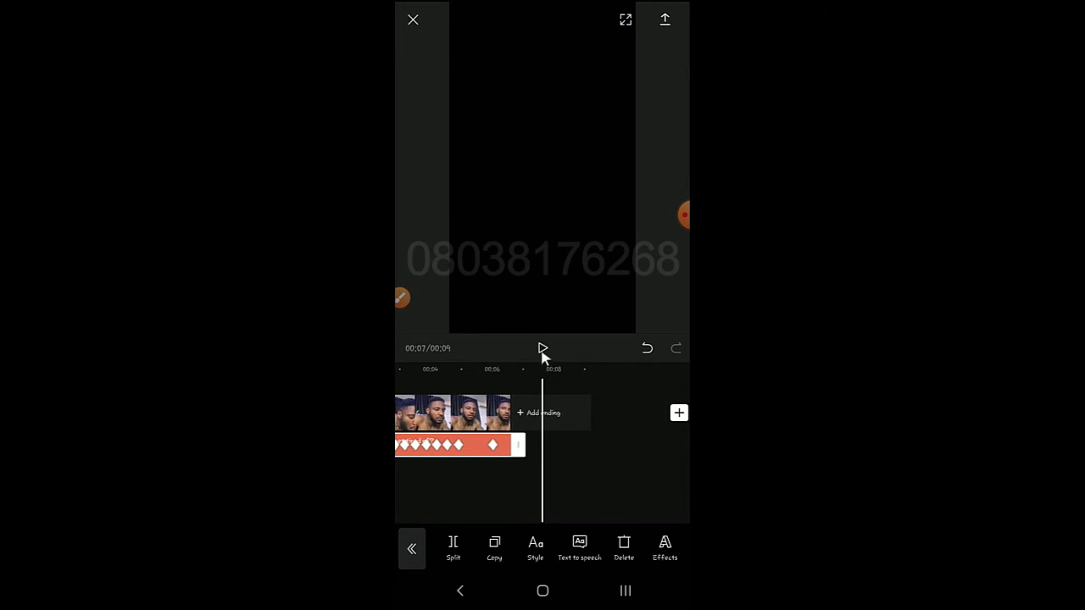
drag(485, 500, 572, 479)
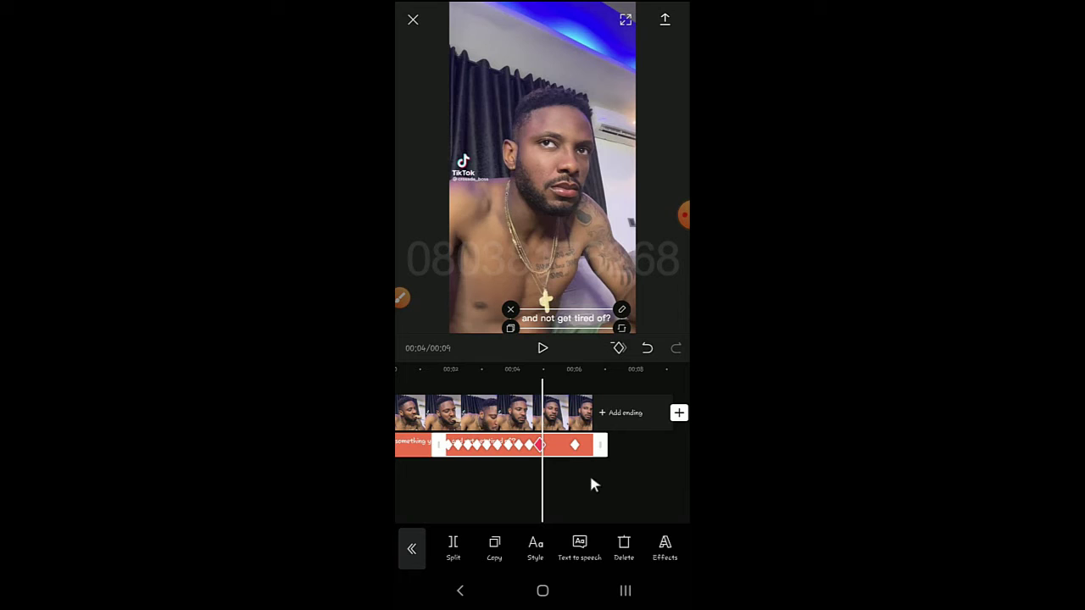
drag(589, 481, 625, 479)
drag(449, 485, 537, 472)
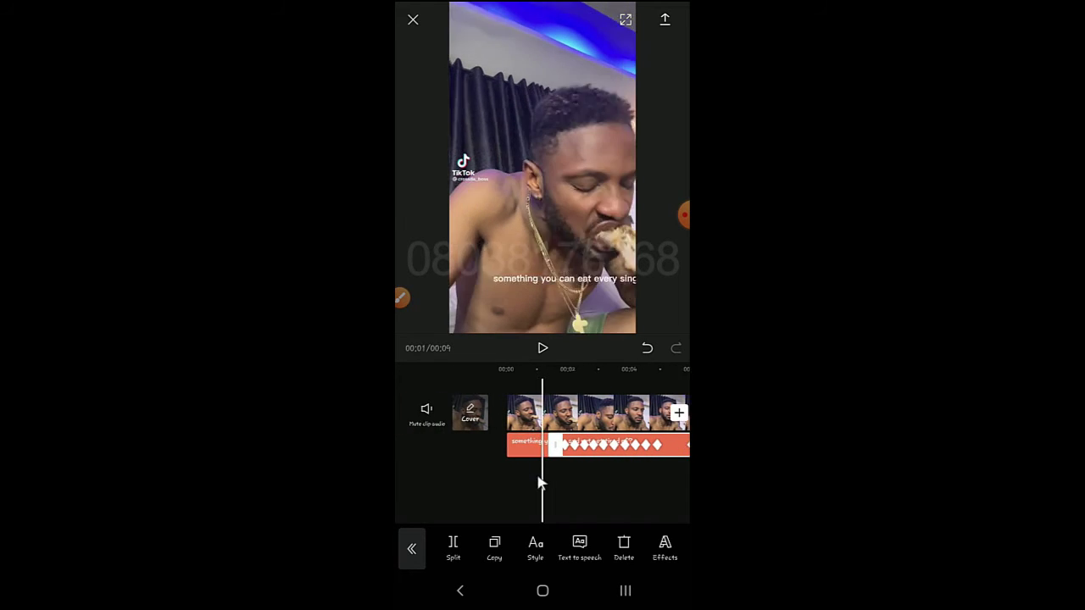
click(542, 447)
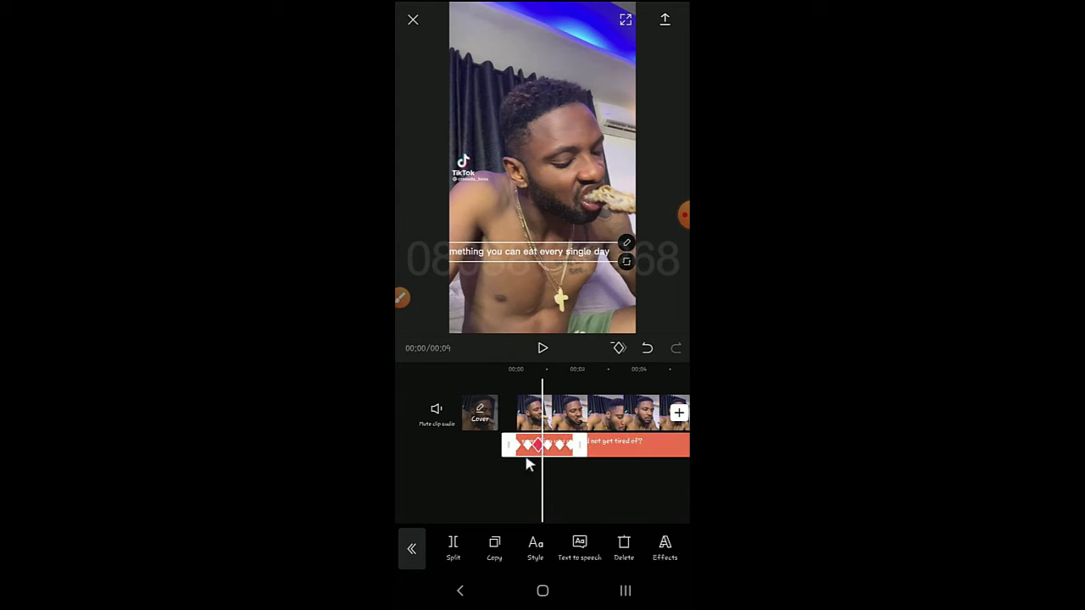
drag(519, 489, 547, 479)
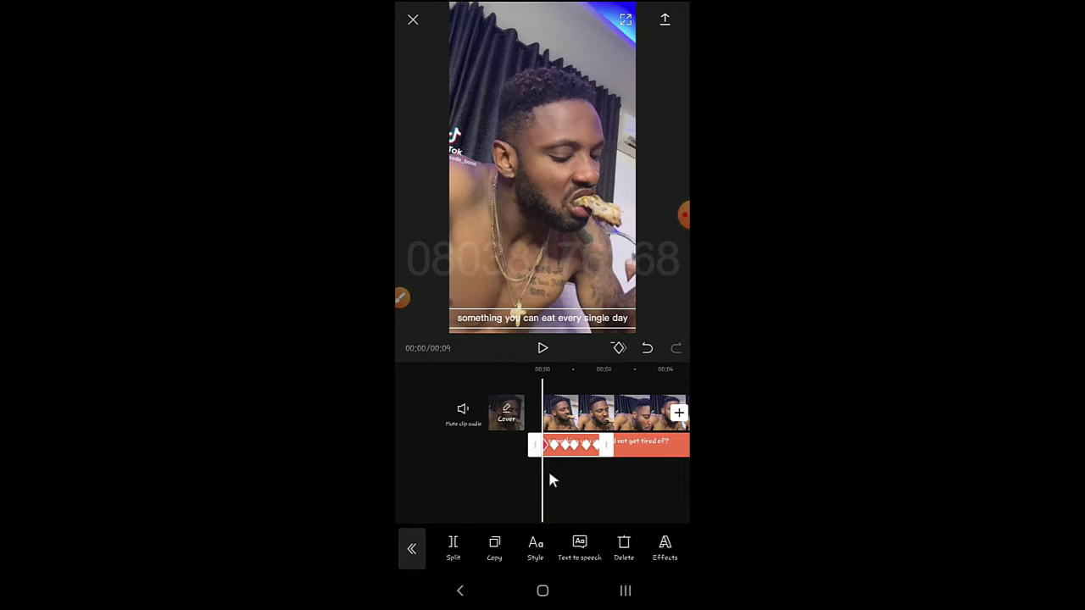
click(543, 349)
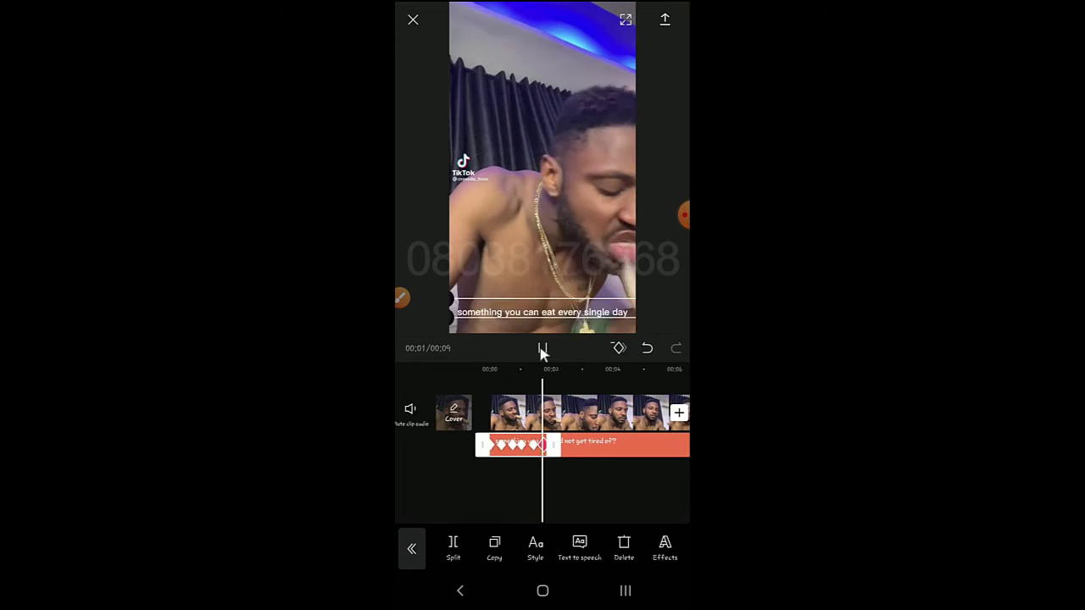
click(542, 349)
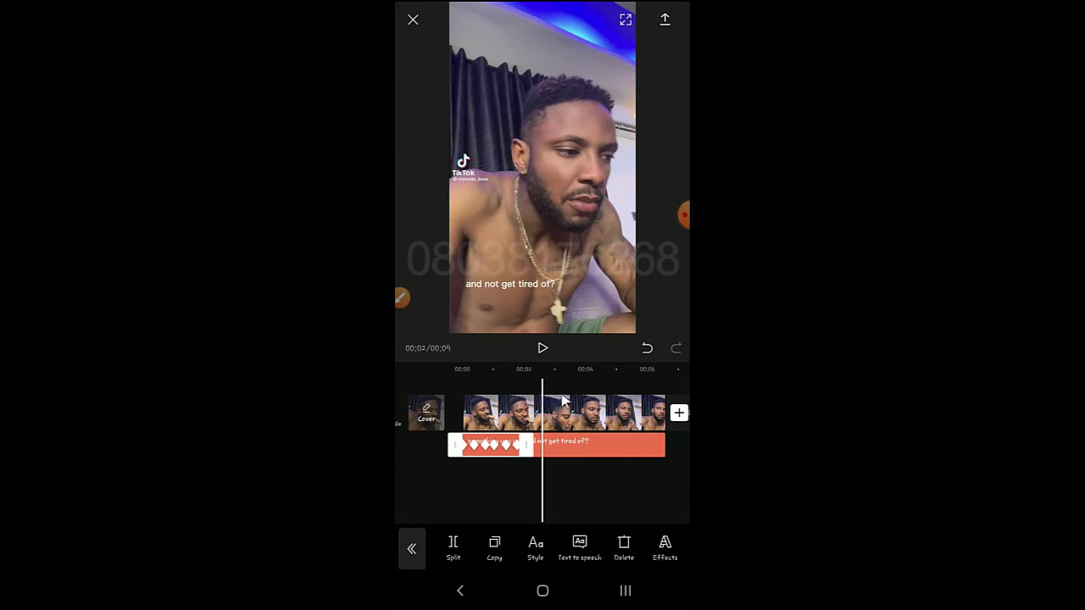
click(506, 446)
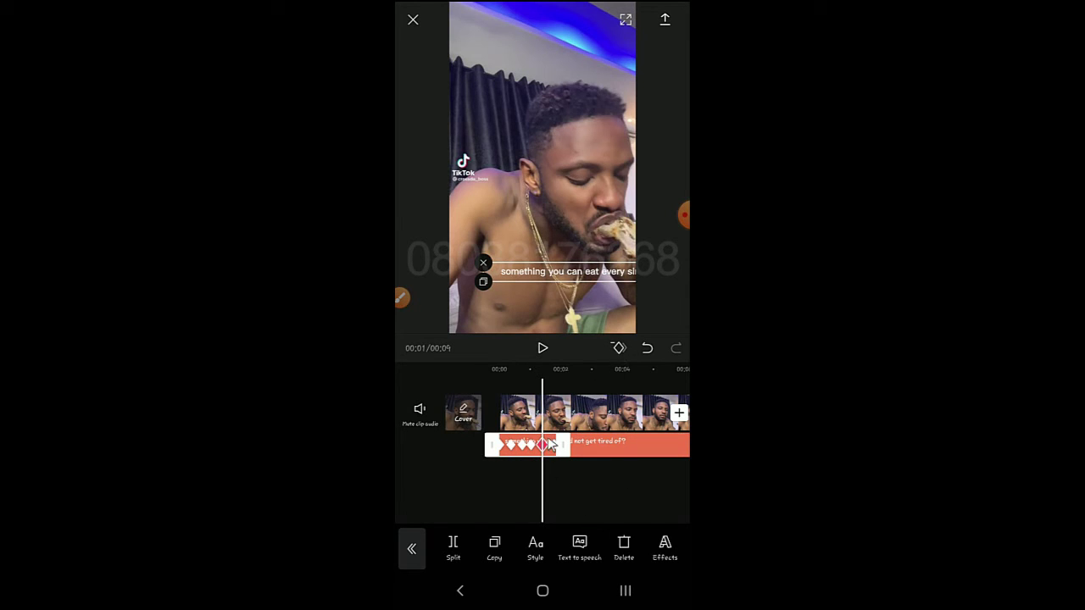
drag(534, 452, 548, 452)
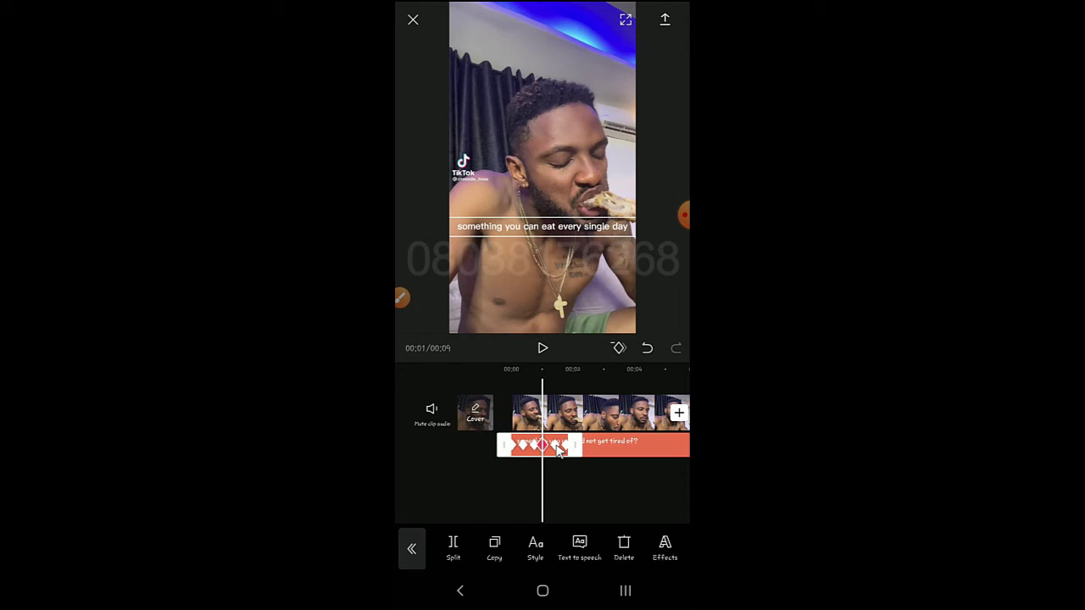
drag(558, 451, 545, 451)
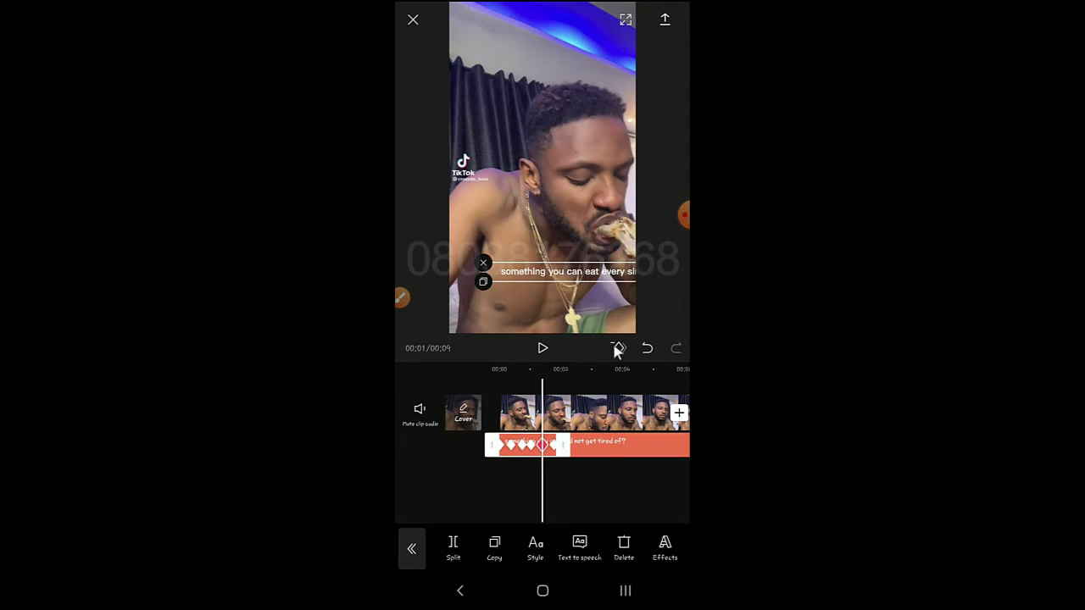
Remove the first caption's keyframes at 00:01, 00:00 and the very start of the video
click(619, 349)
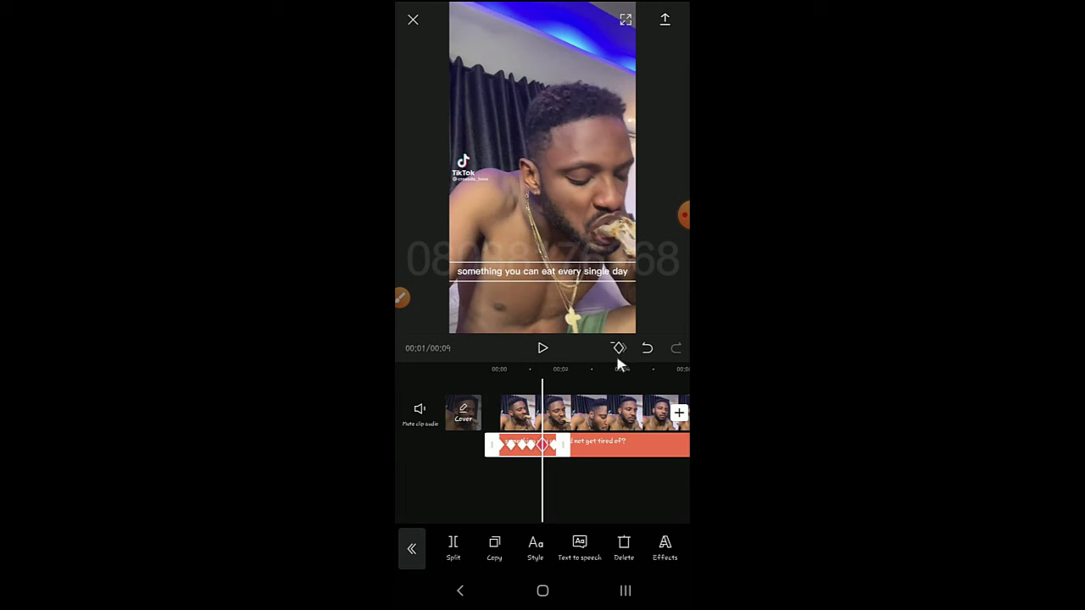
drag(513, 489, 537, 477)
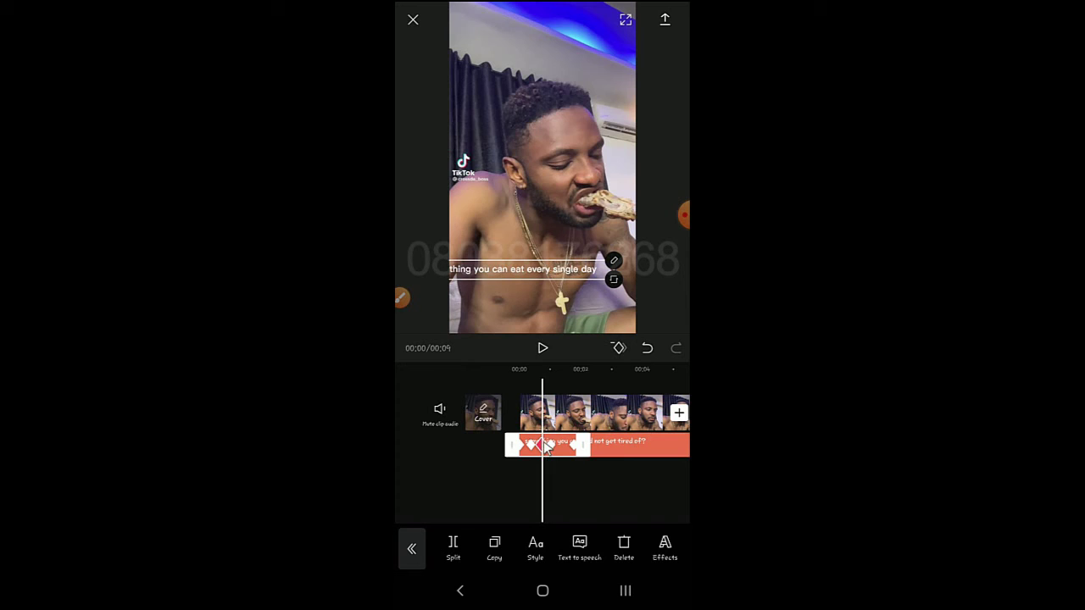
click(618, 348)
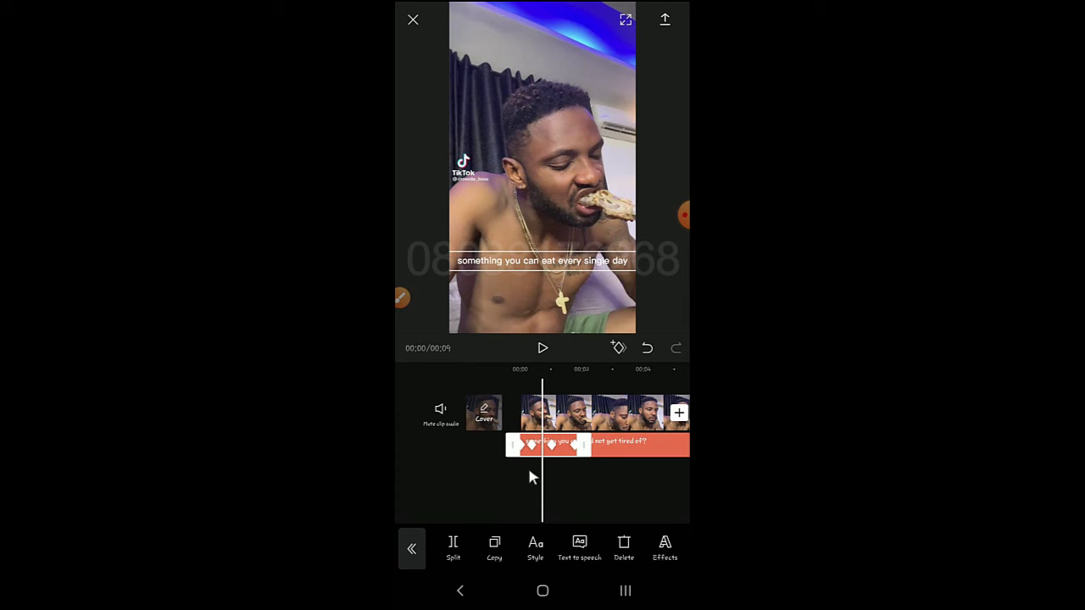
drag(526, 454, 530, 452)
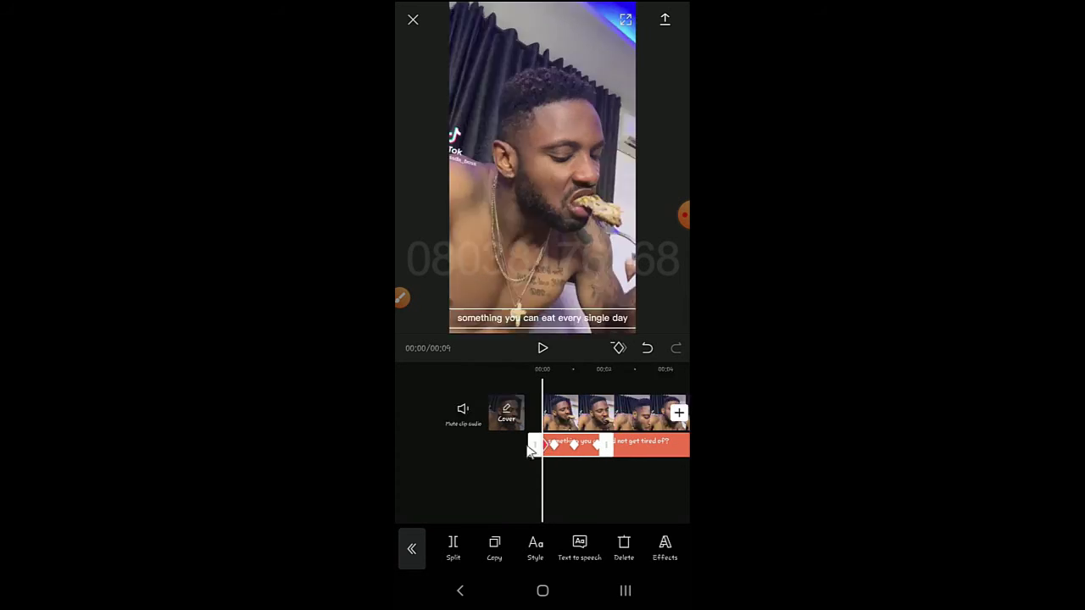
click(619, 349)
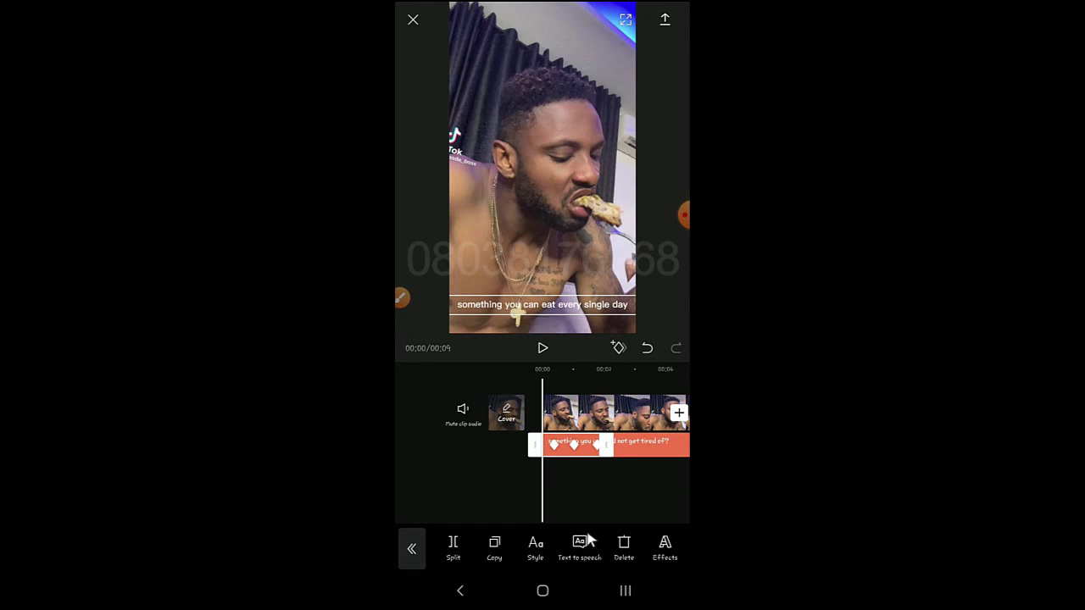
click(542, 349)
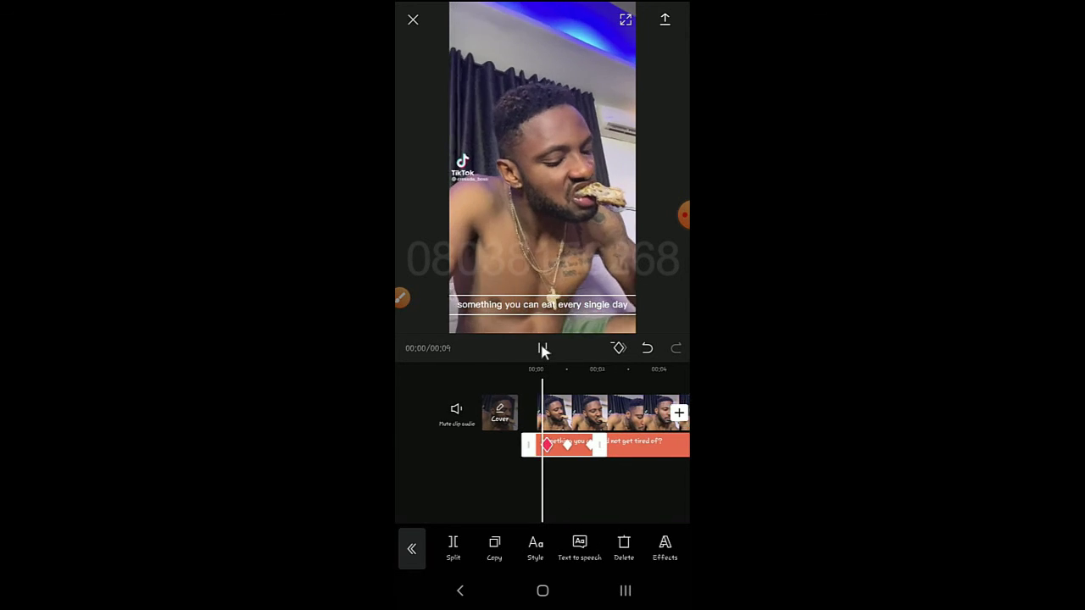